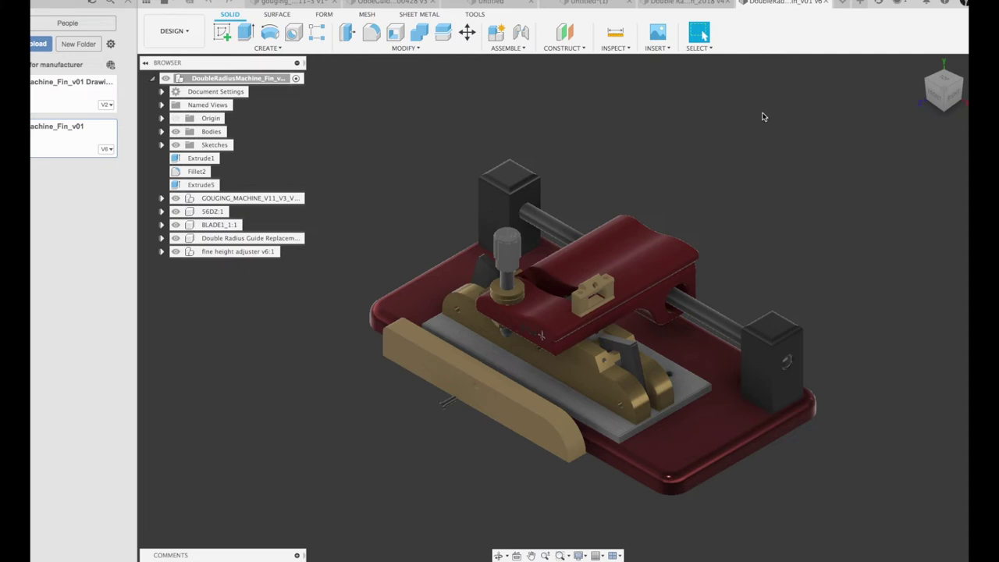
Step: Move through the OboeGuideCarriage and guide blade example tabs to reach the GRAFGUIDE v2 document
{"action": "left_click", "coordinate": [375, 5]}
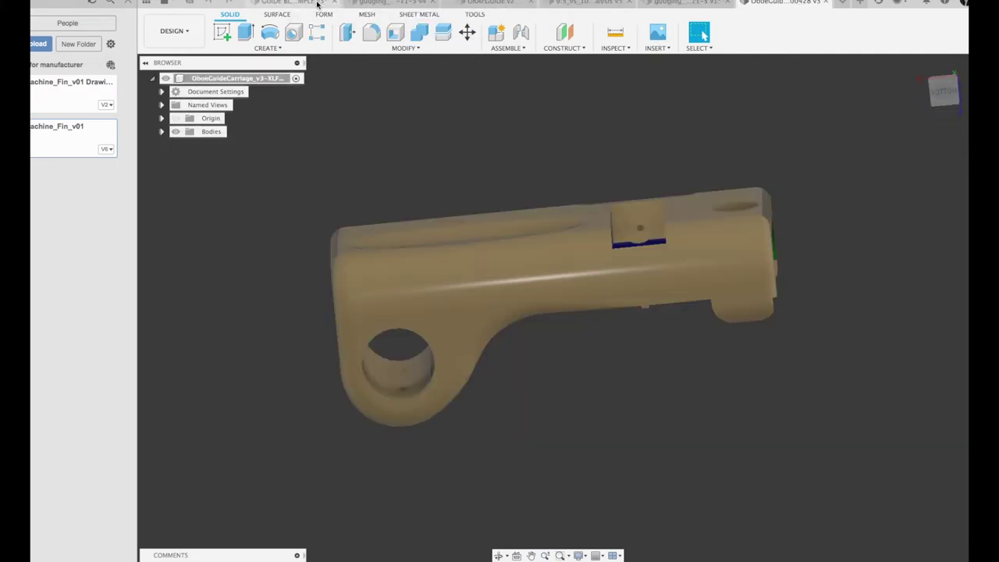
{"action": "left_click", "coordinate": [317, 4]}
{"action": "left_click", "coordinate": [491, 2]}
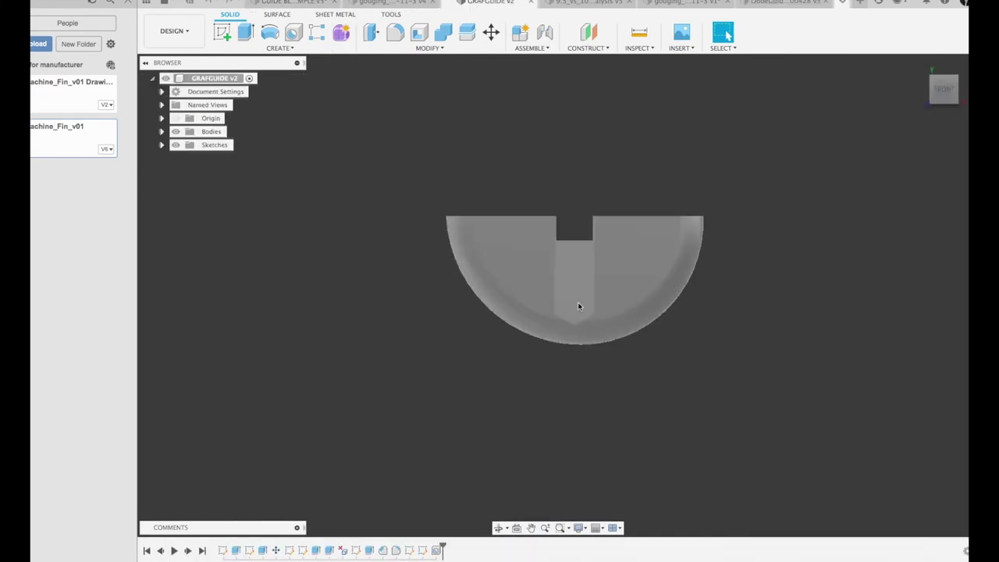
Step: Measure both GRAFGUIDE arc edges, reading radii 5.00 and 5.50 mm, 0.50 mm apart
{"action": "key", "text": "i"}
{"action": "left_click", "coordinate": [666, 320]}
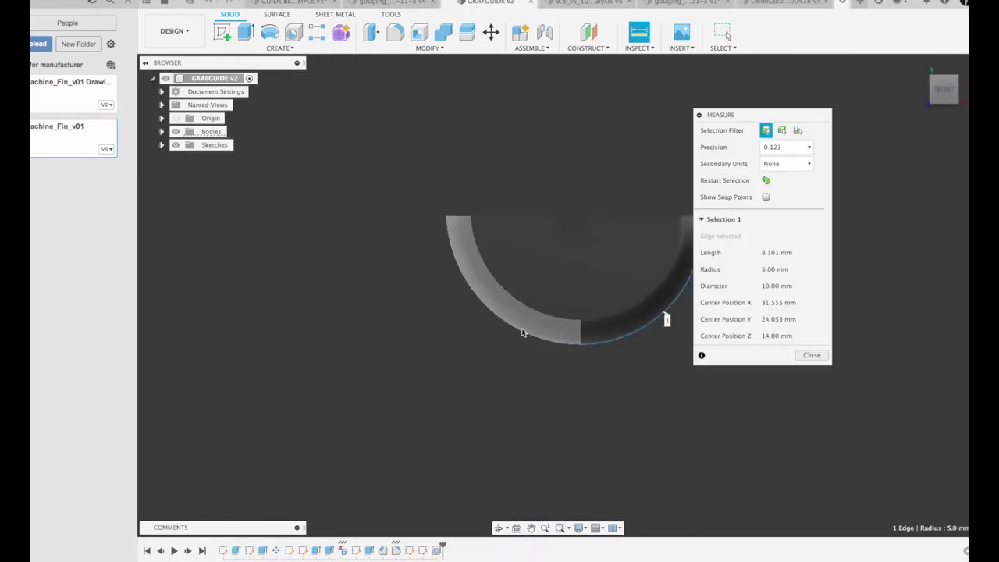
{"action": "left_click", "coordinate": [521, 335]}
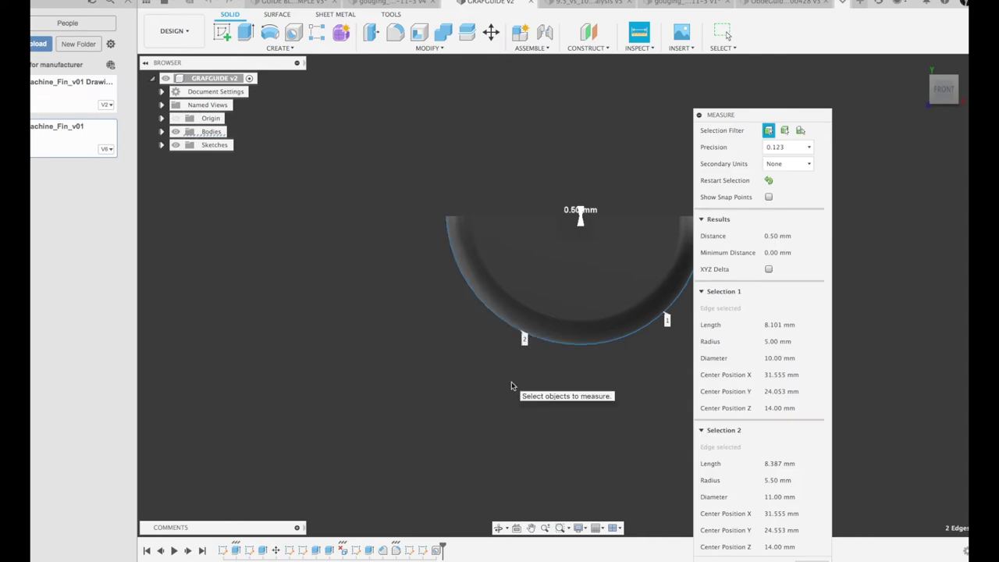
{"action": "left_click_drag", "start_coordinate": [796, 120], "coordinate": [856, 69]}
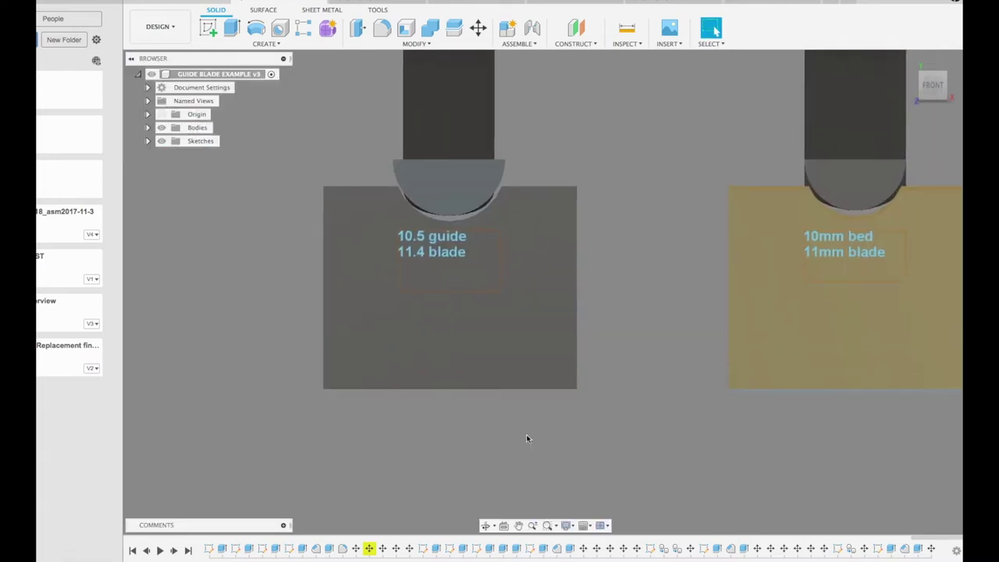
Step: Expand Sketches and trial-measure the blade arc and Kunibert profiles, clearing between attempts
{"action": "left_click", "coordinate": [148, 142]}
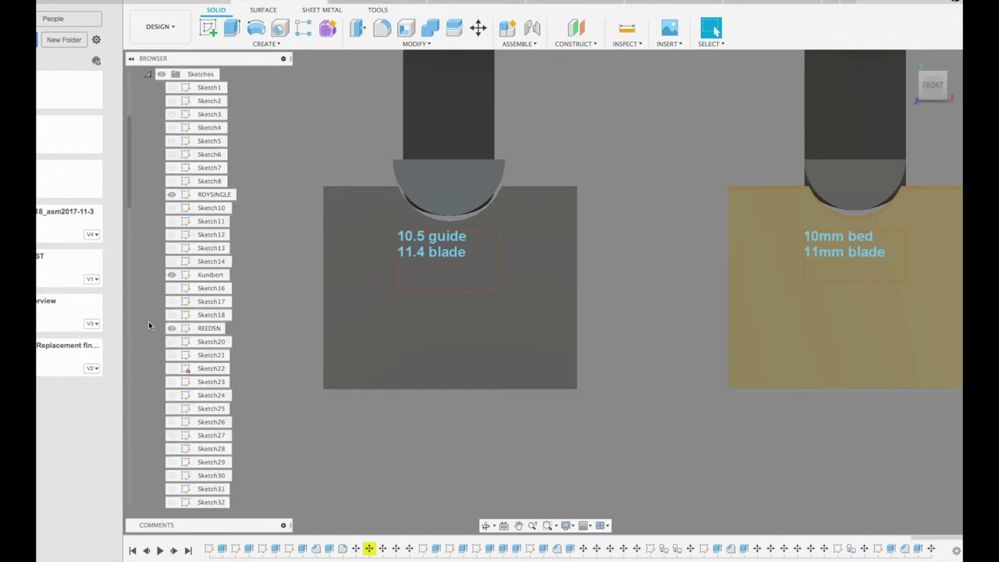
{"action": "left_click", "coordinate": [202, 277]}
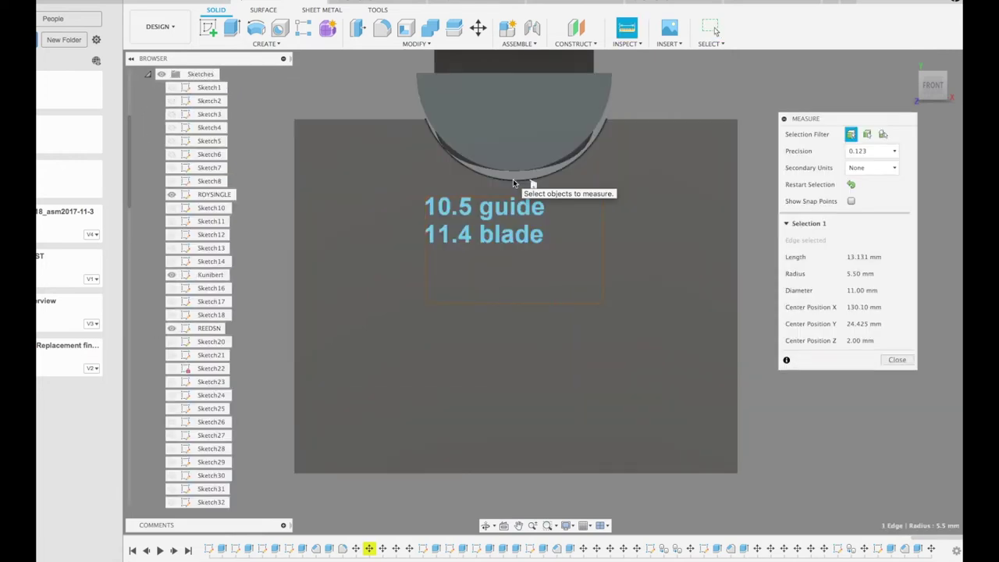
{"action": "scroll", "coordinate": [645, 190], "scroll_direction": "up", "scroll_amount": 2}
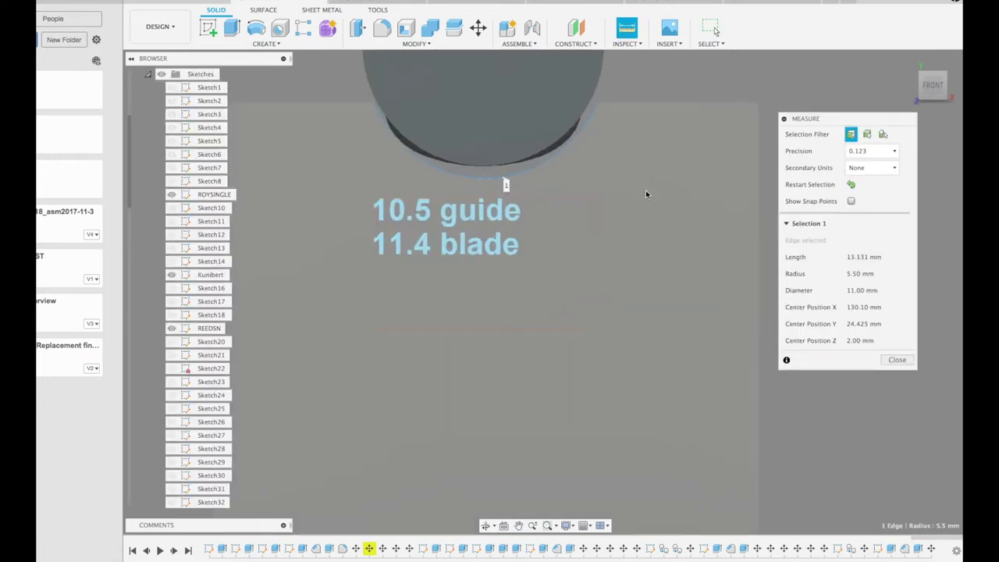
{"action": "scroll", "coordinate": [662, 190], "scroll_direction": "down", "scroll_amount": 2}
{"action": "left_click", "coordinate": [667, 187]}
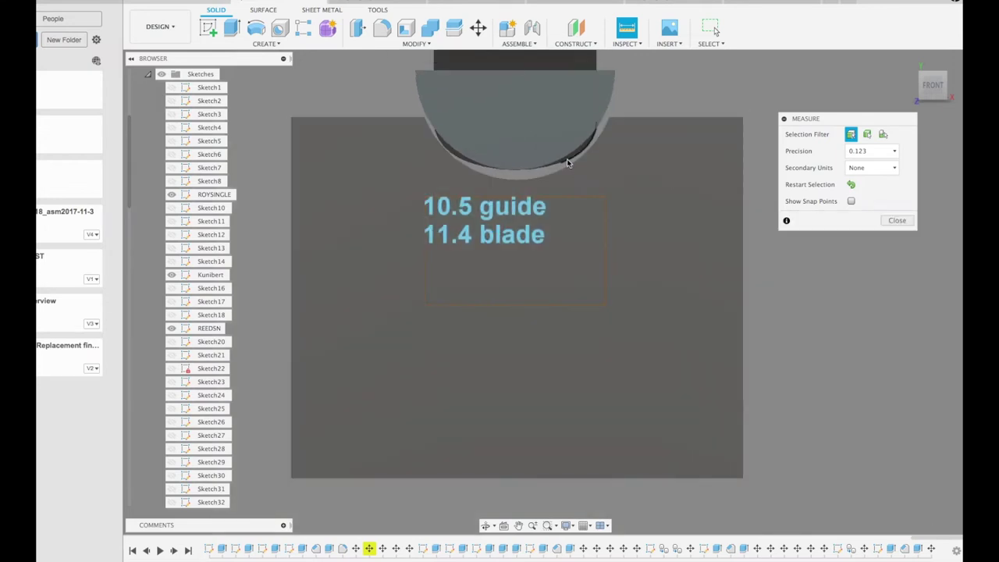
{"action": "left_click", "coordinate": [557, 170]}
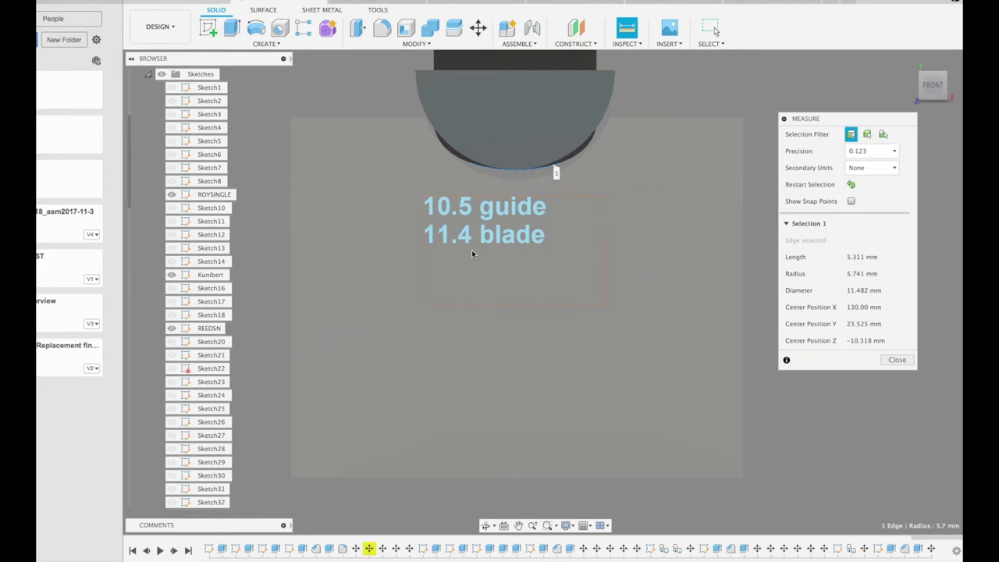
{"action": "scroll", "coordinate": [500, 174], "scroll_direction": "up", "scroll_amount": 4}
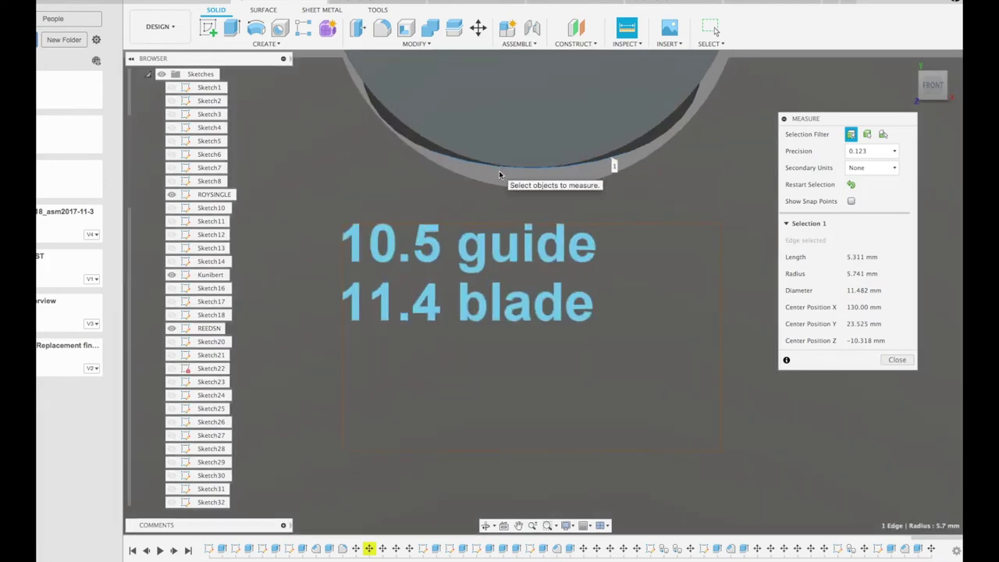
{"action": "left_click", "coordinate": [520, 132]}
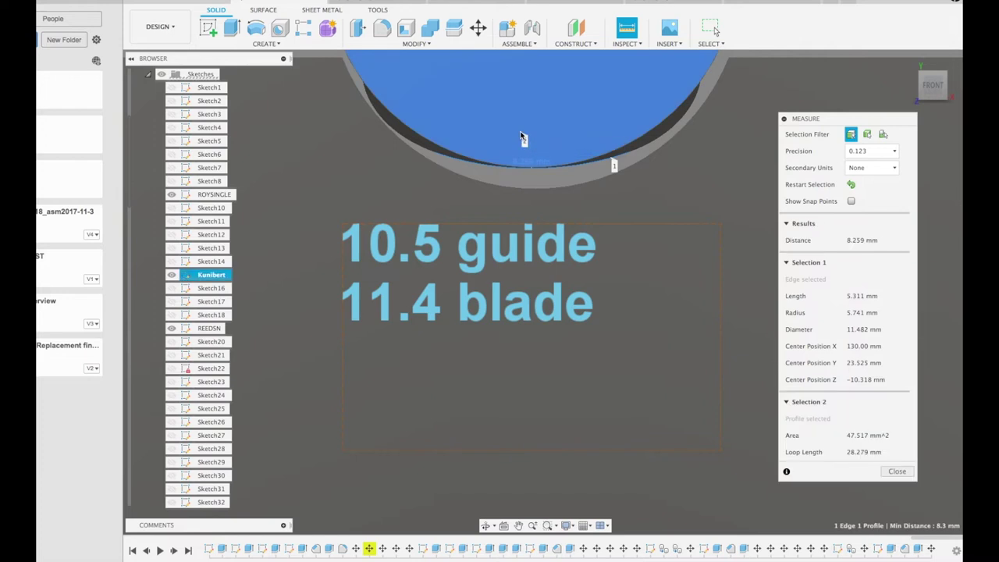
{"action": "left_click", "coordinate": [552, 134]}
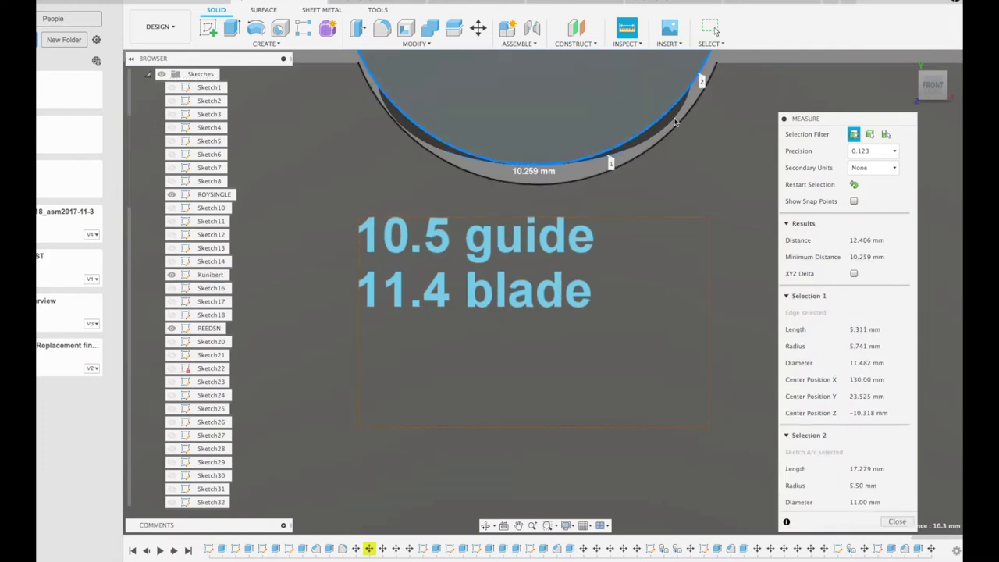
{"action": "left_click", "coordinate": [589, 175]}
{"action": "scroll", "coordinate": [622, 109], "scroll_direction": "down", "scroll_amount": 4}
Step: Measure the blade arc against the guide arc: radii 5.741 and 5.50 mm, 8.276 mm apart
{"action": "left_click", "coordinate": [550, 134]}
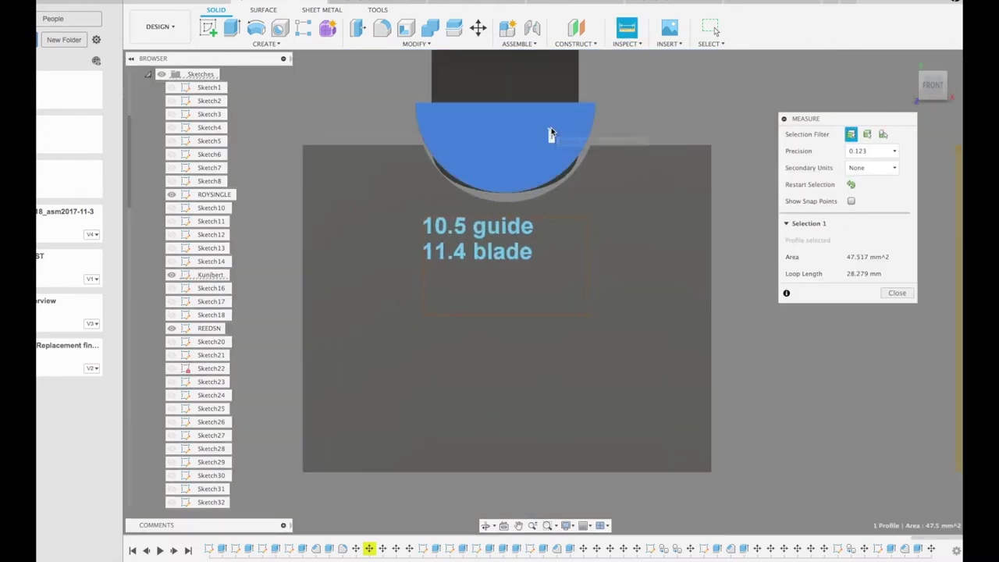
{"action": "scroll", "coordinate": [575, 182], "scroll_direction": "up", "scroll_amount": 5}
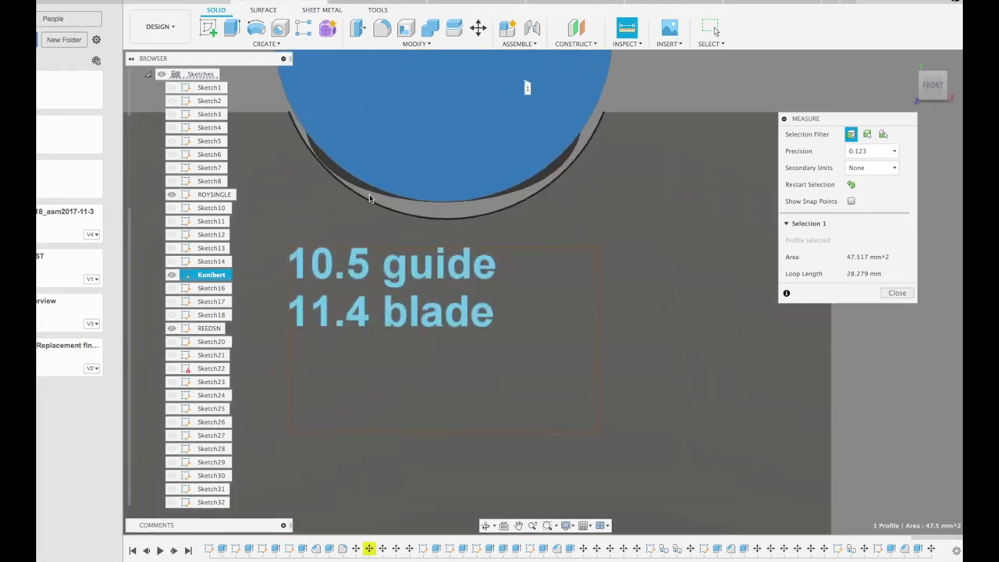
{"action": "left_click", "coordinate": [516, 213]}
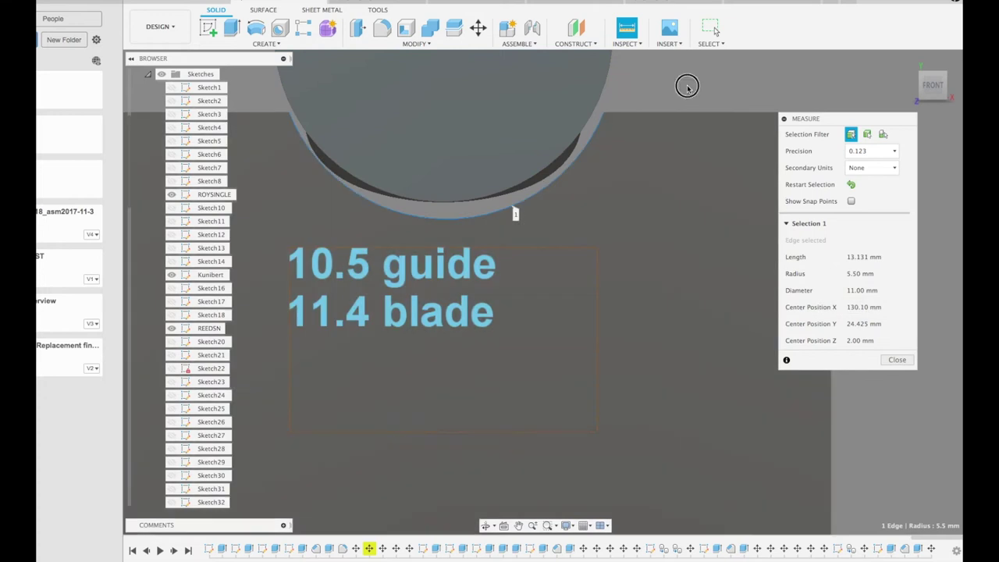
{"action": "left_click", "coordinate": [687, 85]}
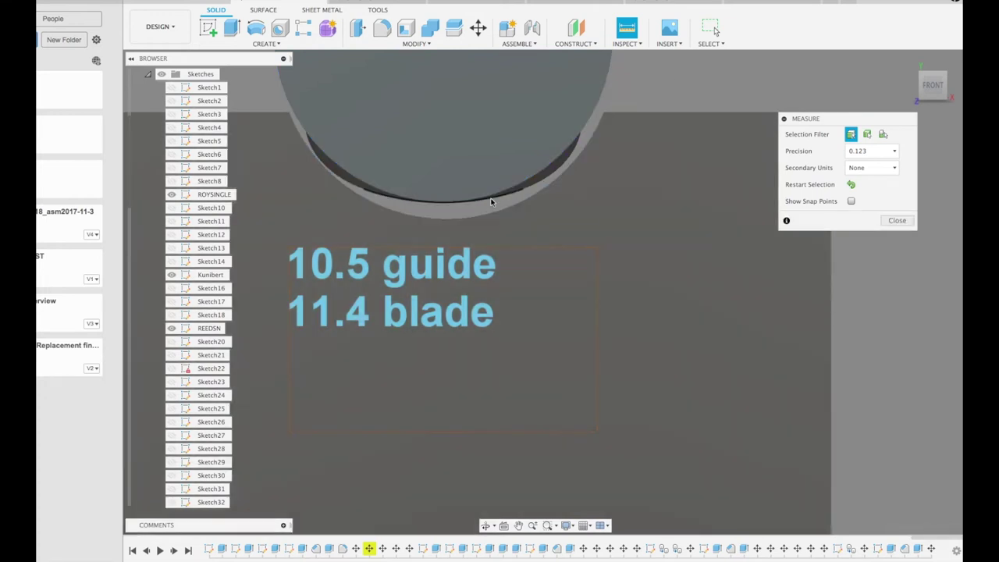
{"action": "left_click", "coordinate": [491, 202]}
{"action": "left_click", "coordinate": [484, 214]}
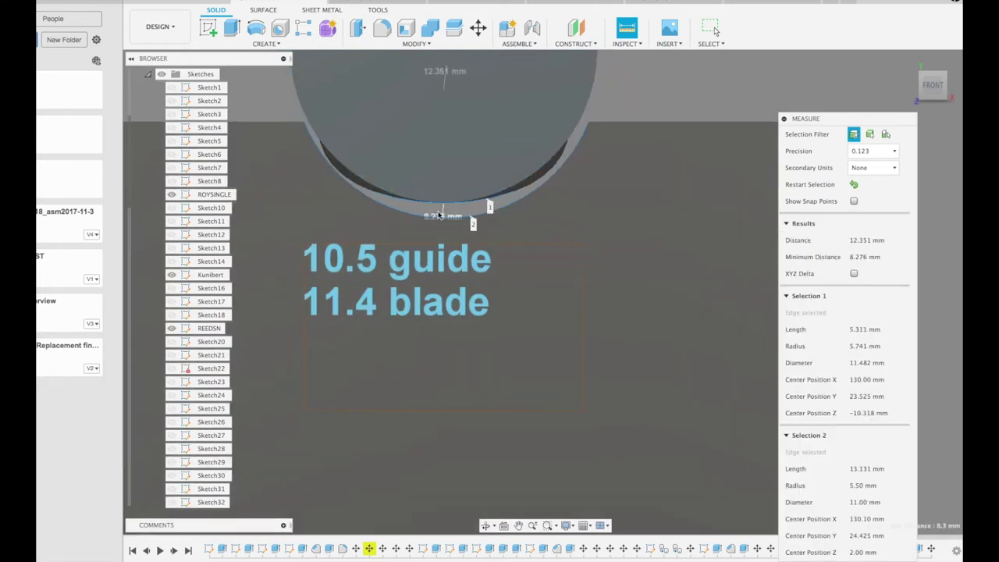
{"action": "scroll", "coordinate": [447, 212], "scroll_direction": "up", "scroll_amount": 2}
{"action": "scroll", "coordinate": [445, 212], "scroll_direction": "up", "scroll_amount": 1}
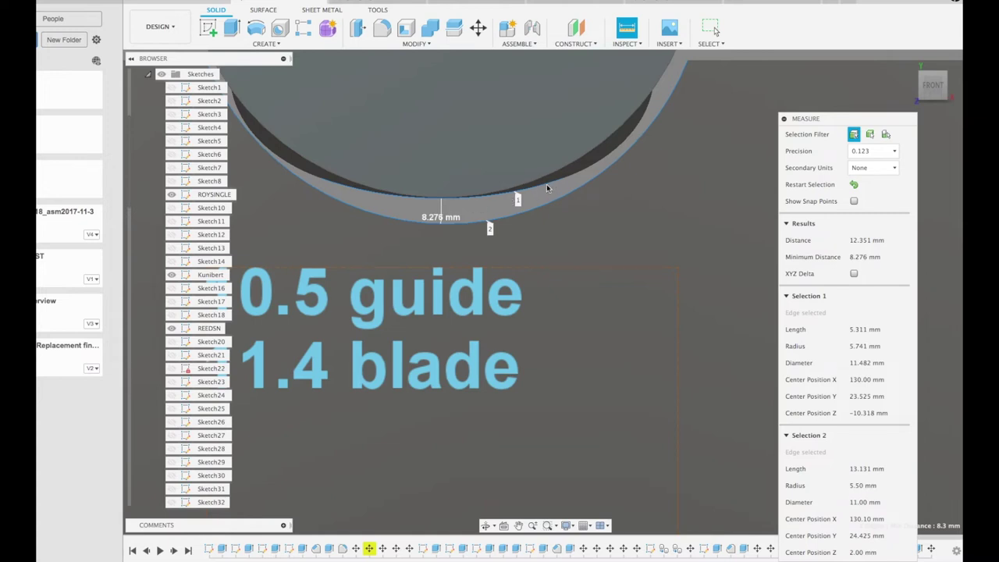
{"action": "scroll", "coordinate": [544, 192], "scroll_direction": "down", "scroll_amount": 3}
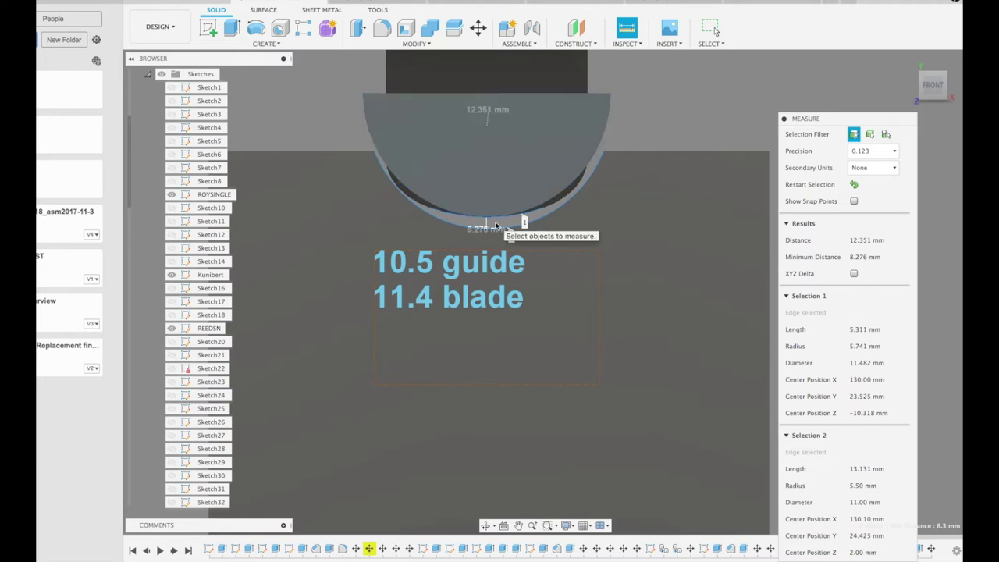
{"action": "scroll", "coordinate": [495, 226], "scroll_direction": "up", "scroll_amount": 3}
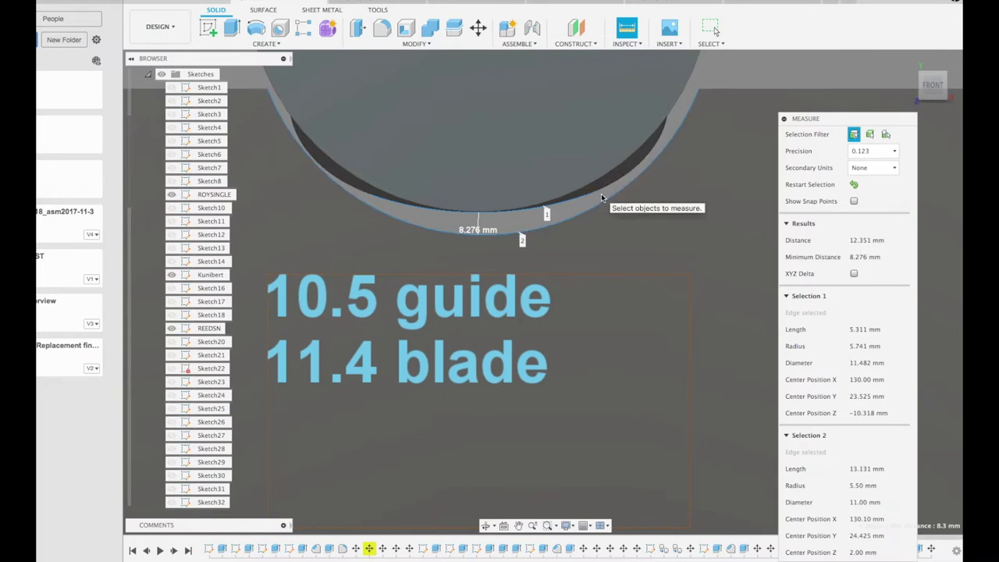
Step: Pan and zoom across the guide blocks, closing in on the half-round blade arc in its bed cut
{"action": "scroll", "coordinate": [601, 193], "scroll_direction": "down", "scroll_amount": 5}
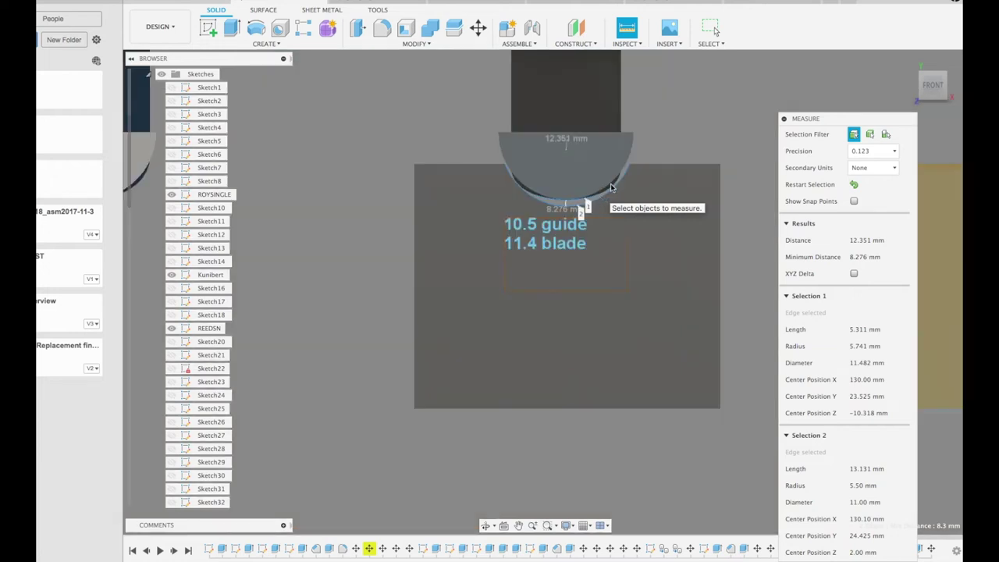
{"action": "middle_click_drag", "start_coordinate": [716, 139], "coordinate": [240, 125]}
{"action": "middle_click_drag", "start_coordinate": [557, 200], "coordinate": [647, 204]}
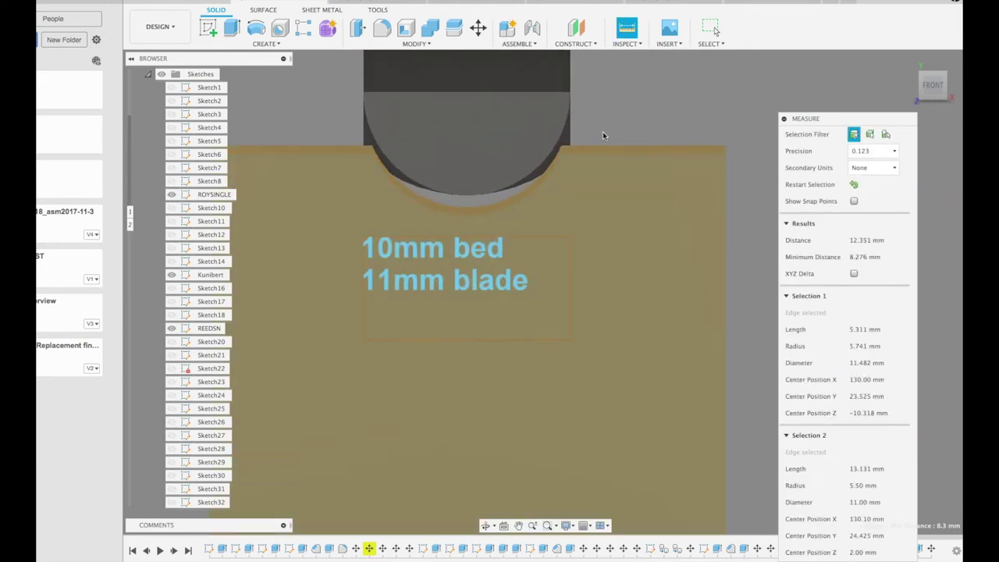
{"action": "scroll", "coordinate": [522, 227], "scroll_direction": "up", "scroll_amount": 4}
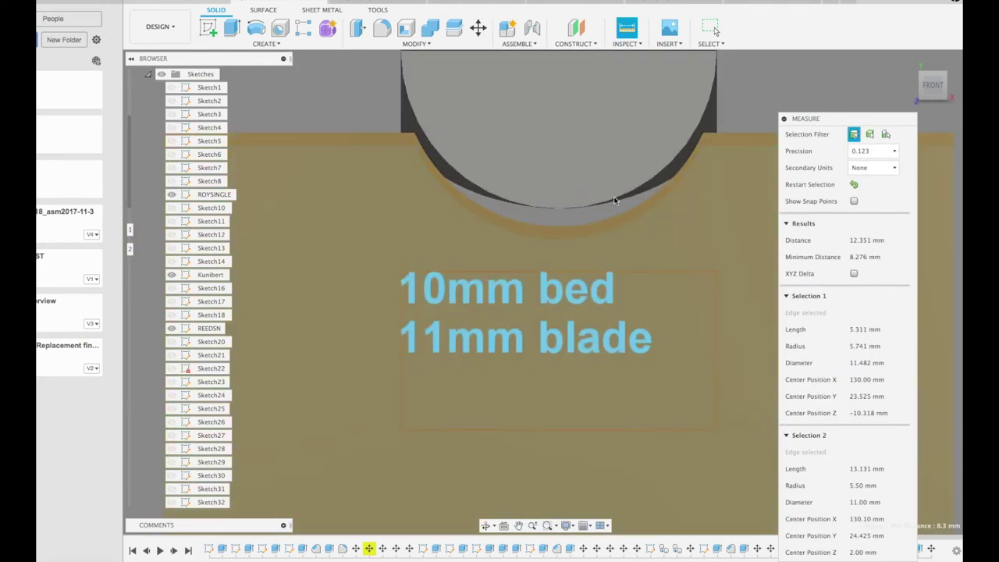
{"action": "scroll", "coordinate": [680, 201], "scroll_direction": "down", "scroll_amount": 5}
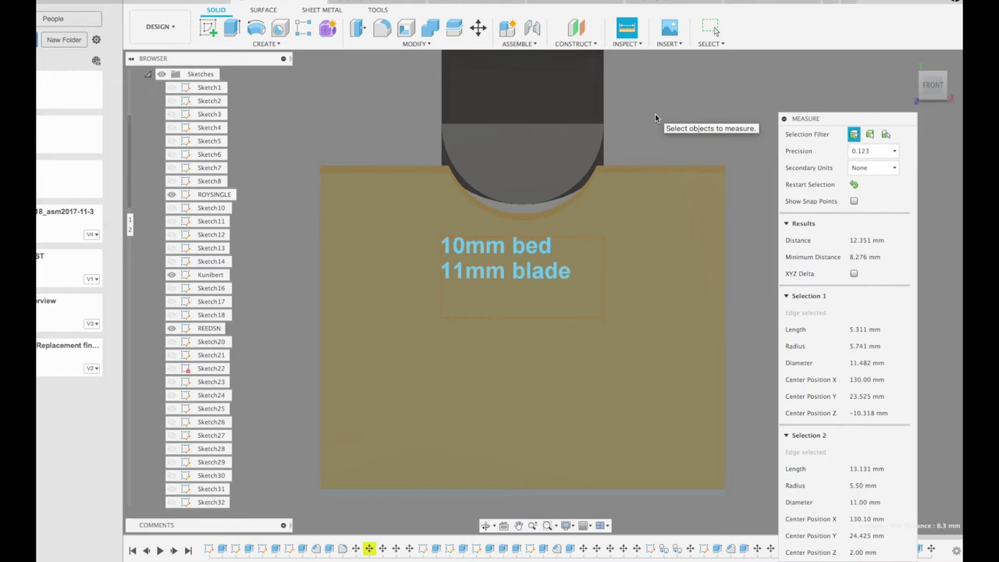
{"action": "scroll", "coordinate": [655, 118], "scroll_direction": "down", "scroll_amount": 5}
{"action": "middle_click_drag", "start_coordinate": [531, 160], "coordinate": [648, 122]}
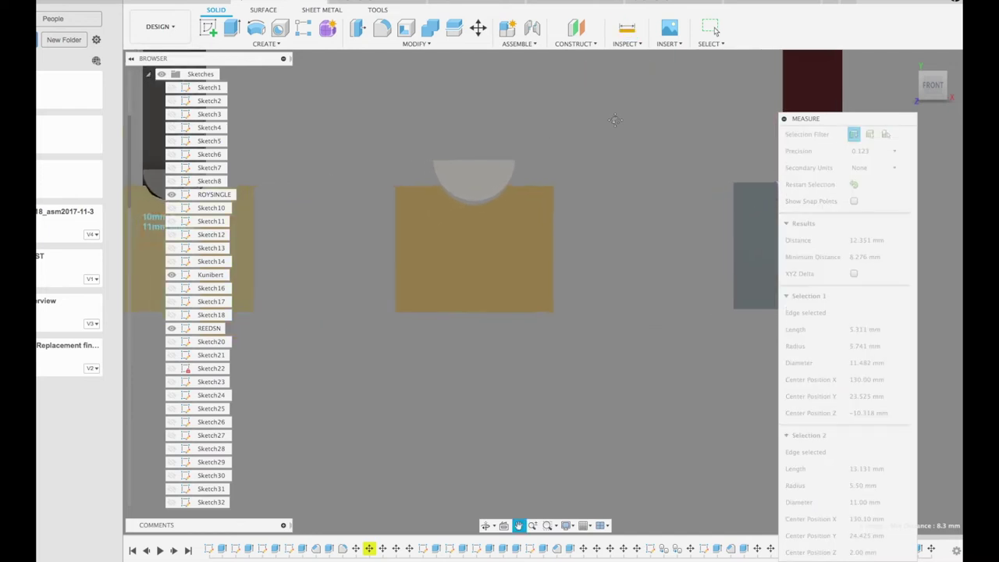
{"action": "scroll", "coordinate": [594, 127], "scroll_direction": "down", "scroll_amount": 2}
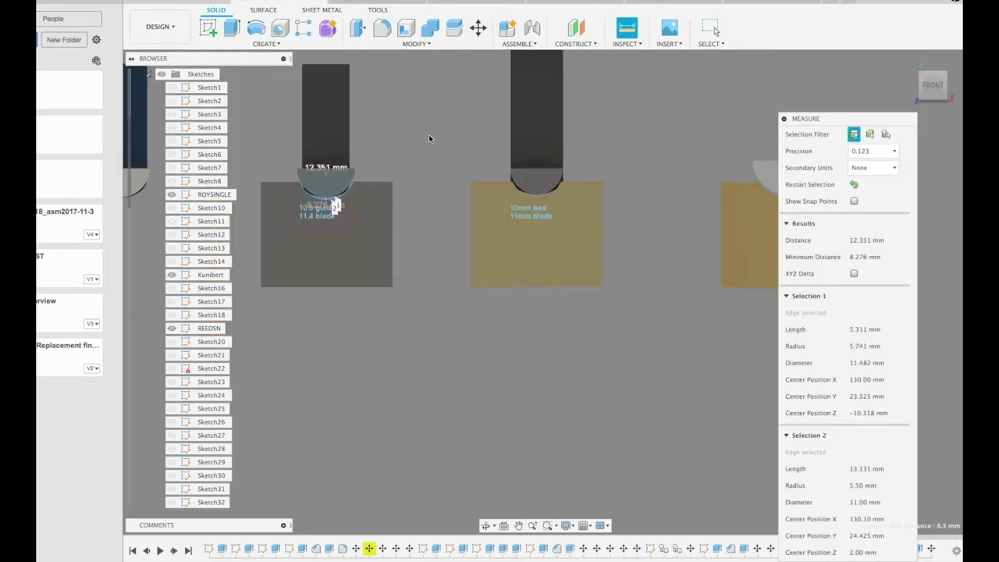
{"action": "middle_click_drag", "start_coordinate": [429, 138], "coordinate": [531, 159]}
{"action": "scroll", "coordinate": [531, 159], "scroll_direction": "down", "scroll_amount": 1}
{"action": "scroll", "coordinate": [648, 178], "scroll_direction": "up", "scroll_amount": 5}
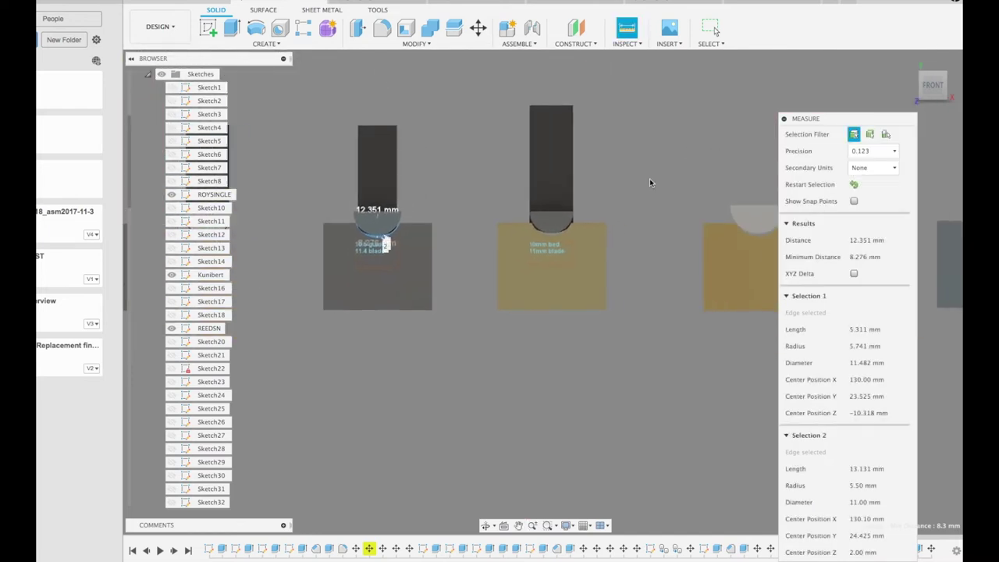
{"action": "middle_click_drag", "start_coordinate": [609, 196], "coordinate": [635, 124]}
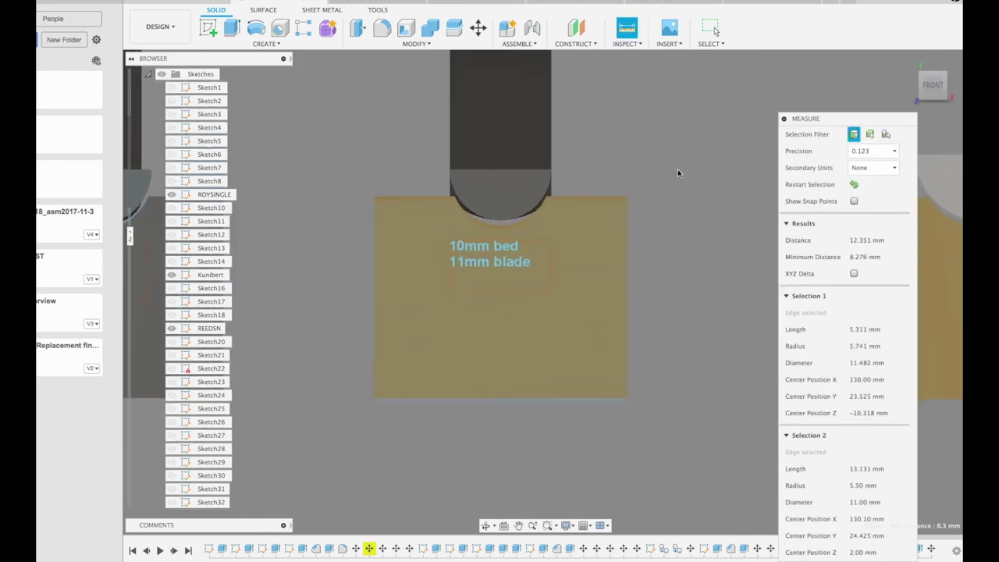
{"action": "middle_click_drag", "start_coordinate": [682, 167], "coordinate": [458, 123]}
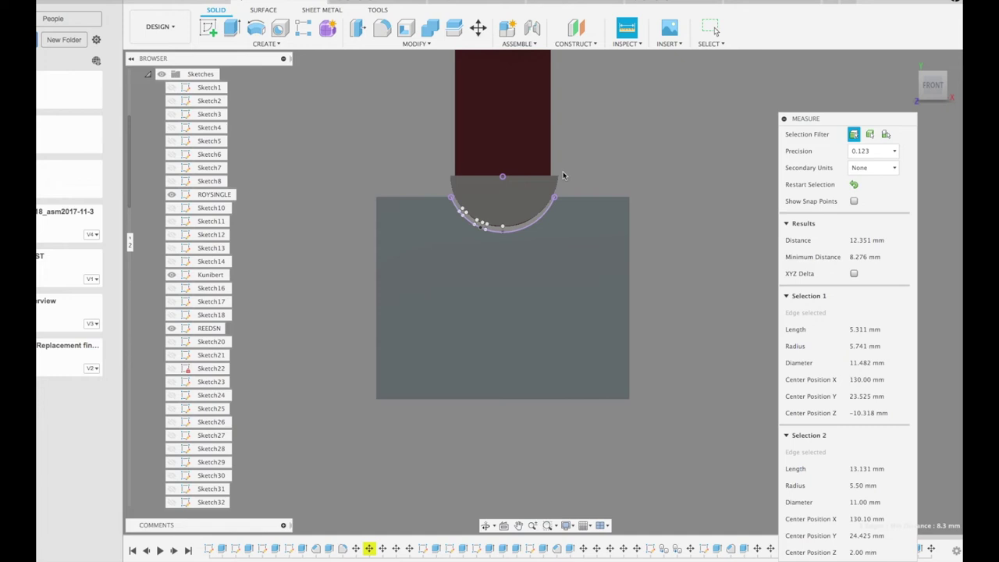
{"action": "scroll", "coordinate": [578, 172], "scroll_direction": "up", "scroll_amount": 5}
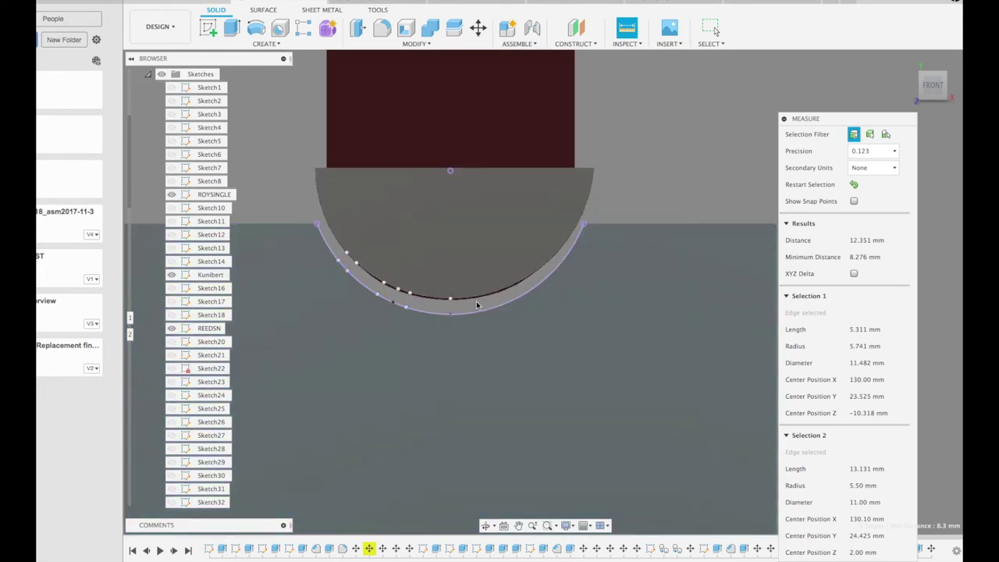
Step: Measure the blade-to-guide gap at two points along the arc: 0.605 and 0.57 mm
{"action": "scroll", "coordinate": [480, 304], "scroll_direction": "up", "scroll_amount": 5}
{"action": "middle_click_drag", "start_coordinate": [480, 304], "coordinate": [582, 302]}
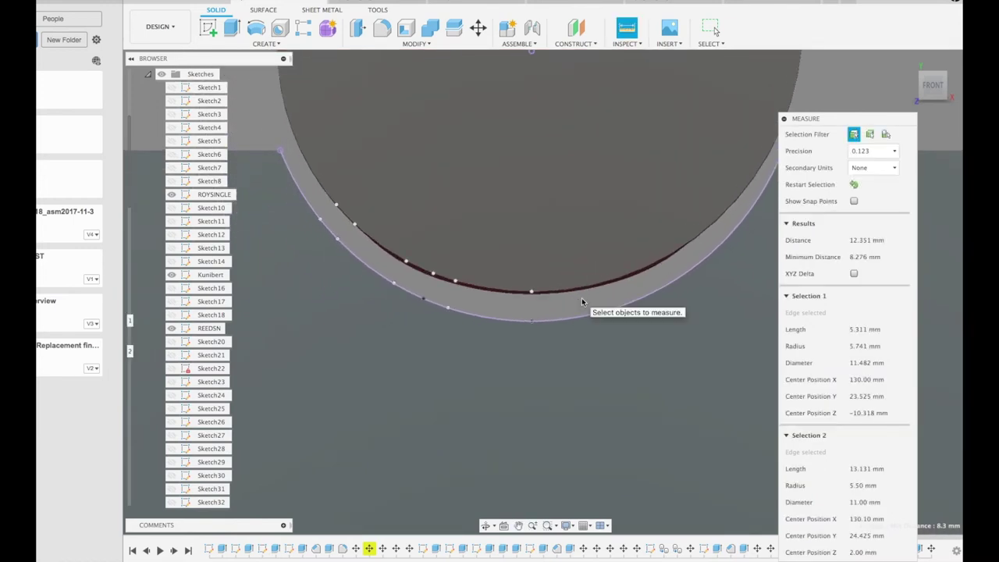
{"action": "left_click", "coordinate": [531, 319]}
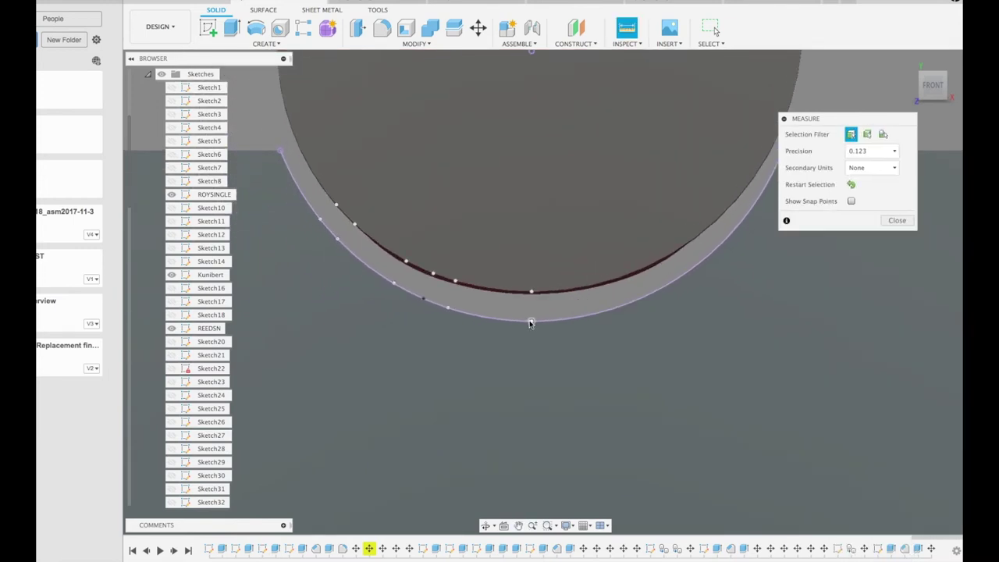
{"action": "left_click", "coordinate": [532, 292]}
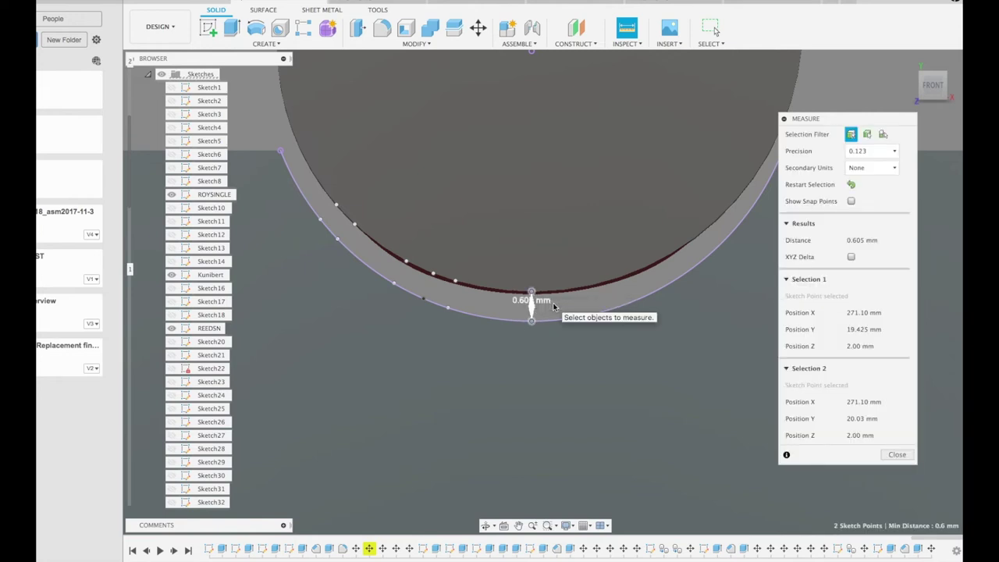
{"action": "left_click", "coordinate": [536, 309]}
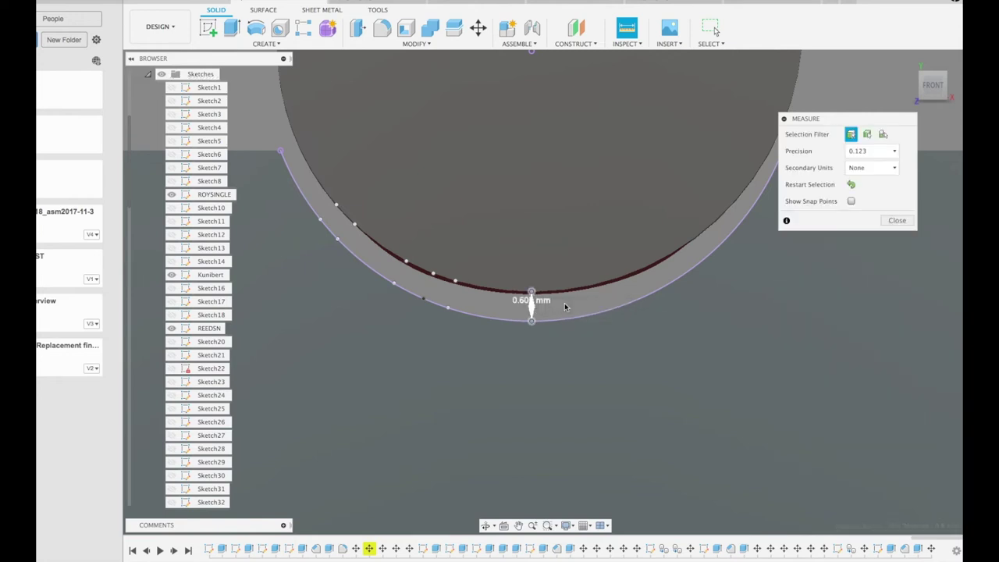
{"action": "left_click", "coordinate": [447, 308]}
{"action": "left_click", "coordinate": [455, 281]}
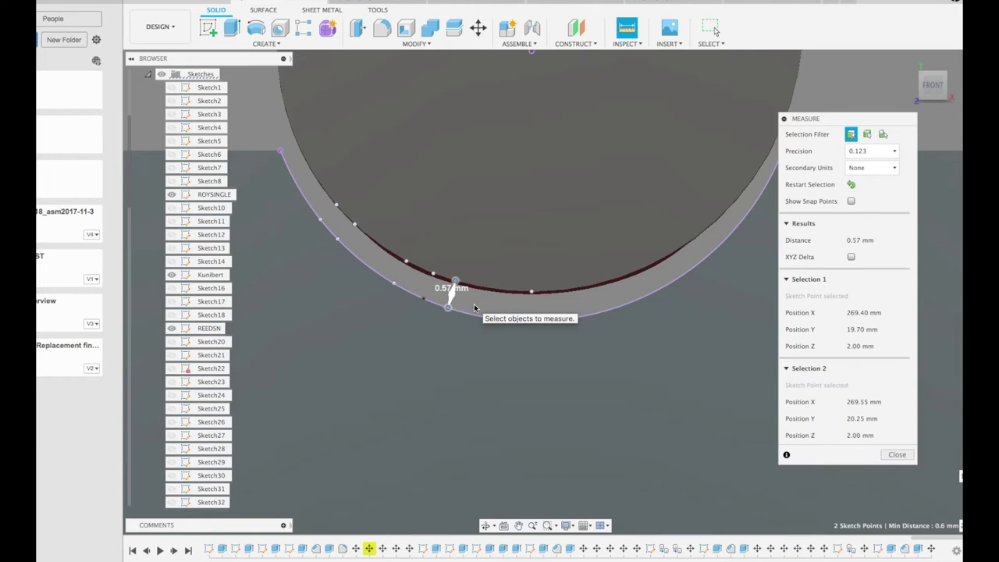
{"action": "left_click", "coordinate": [475, 308]}
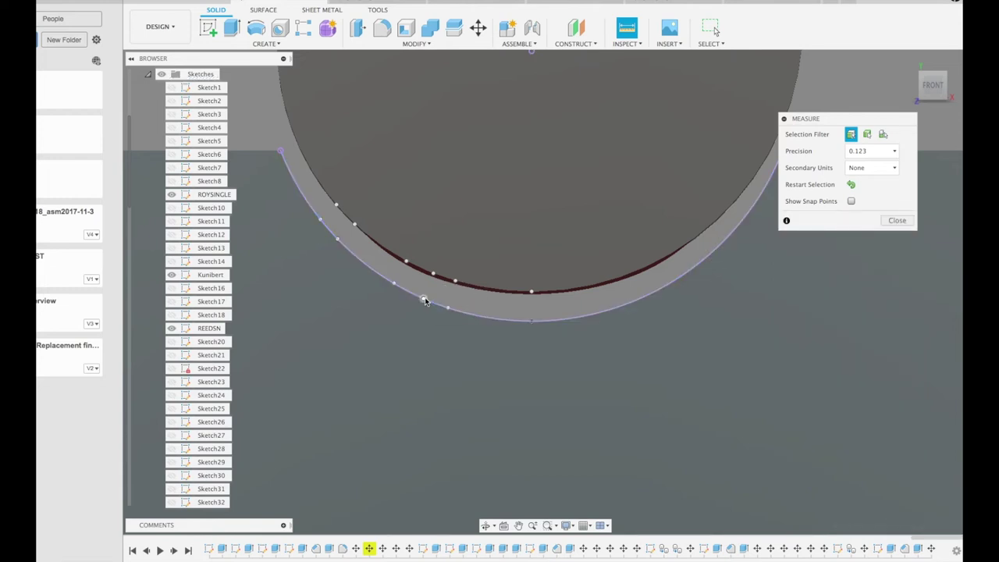
Step: Measure the gap at three points further up the arc: 0.553, 0.515 and 0.461 mm
{"action": "left_click", "coordinate": [424, 299]}
{"action": "left_click", "coordinate": [434, 274]}
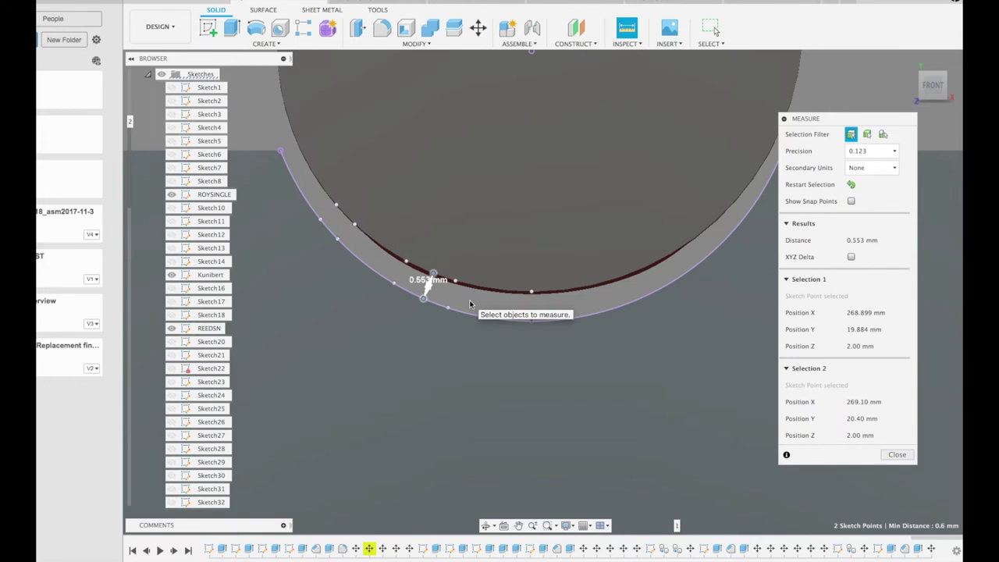
{"action": "left_click", "coordinate": [424, 284]}
{"action": "left_click", "coordinate": [406, 261]}
{"action": "left_click", "coordinate": [394, 282]}
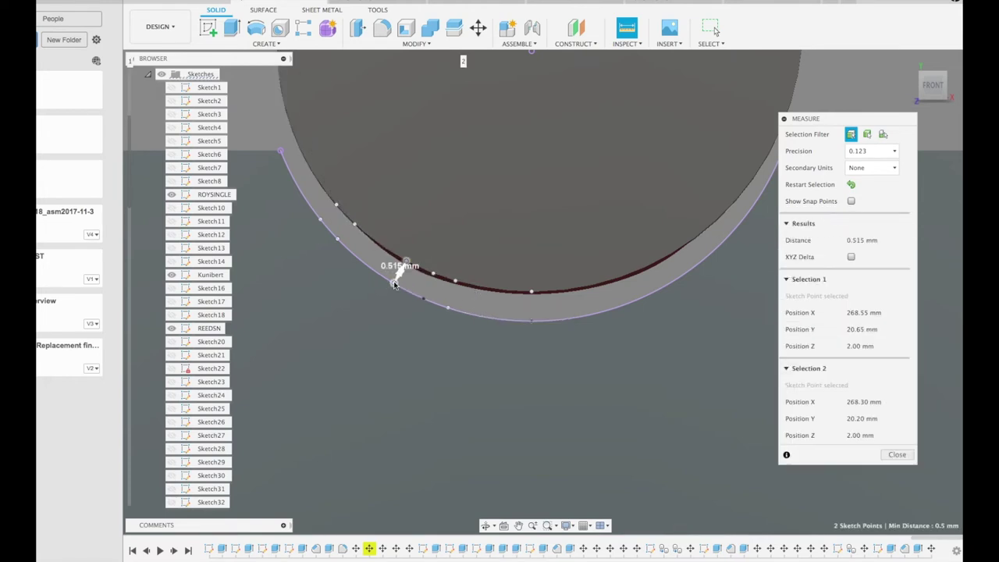
{"action": "left_click", "coordinate": [416, 279]}
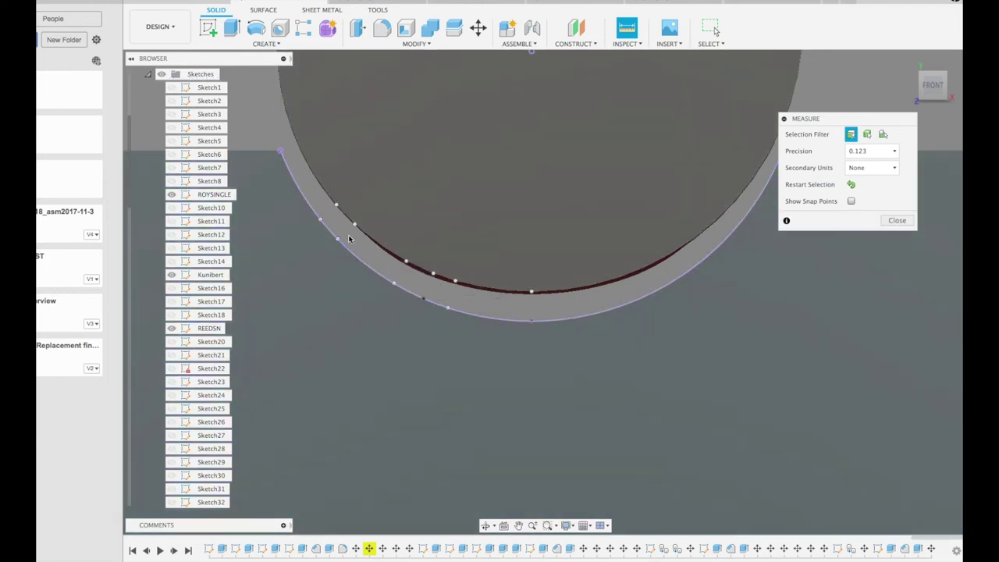
{"action": "left_click", "coordinate": [354, 226]}
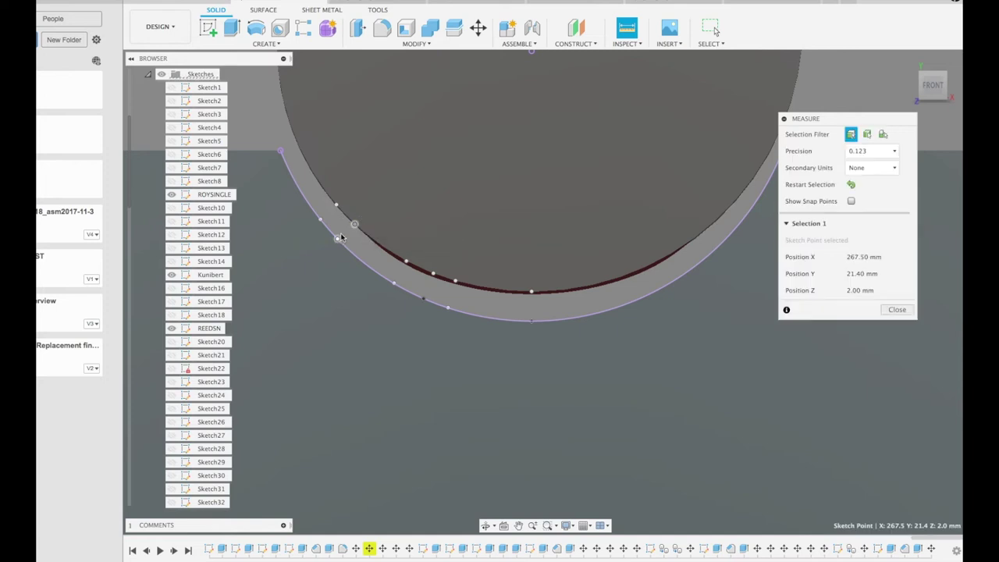
{"action": "left_click", "coordinate": [337, 238]}
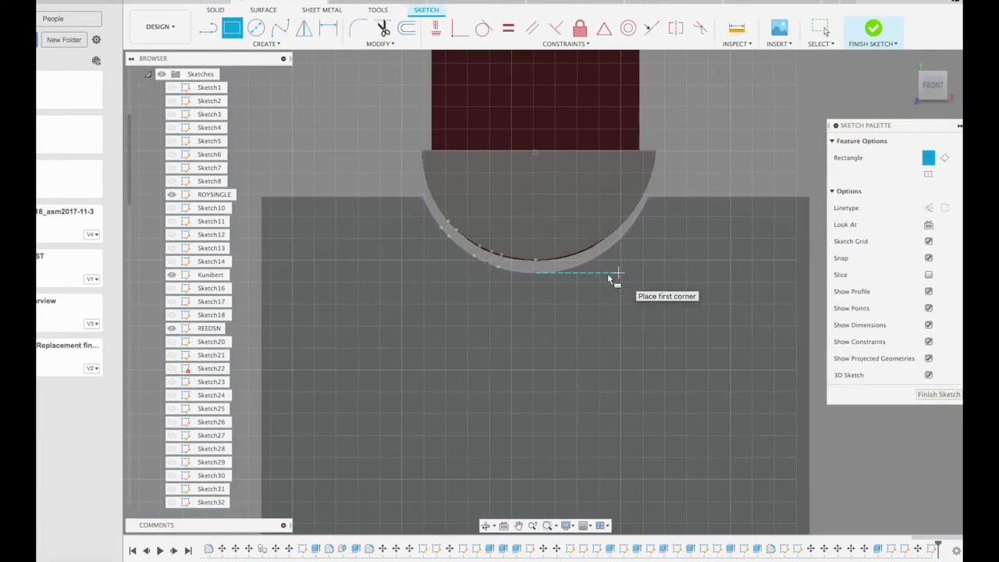
Step: Zoom in on the sketch and finish it without drawing any rectangle
{"action": "left_click", "coordinate": [454, 273]}
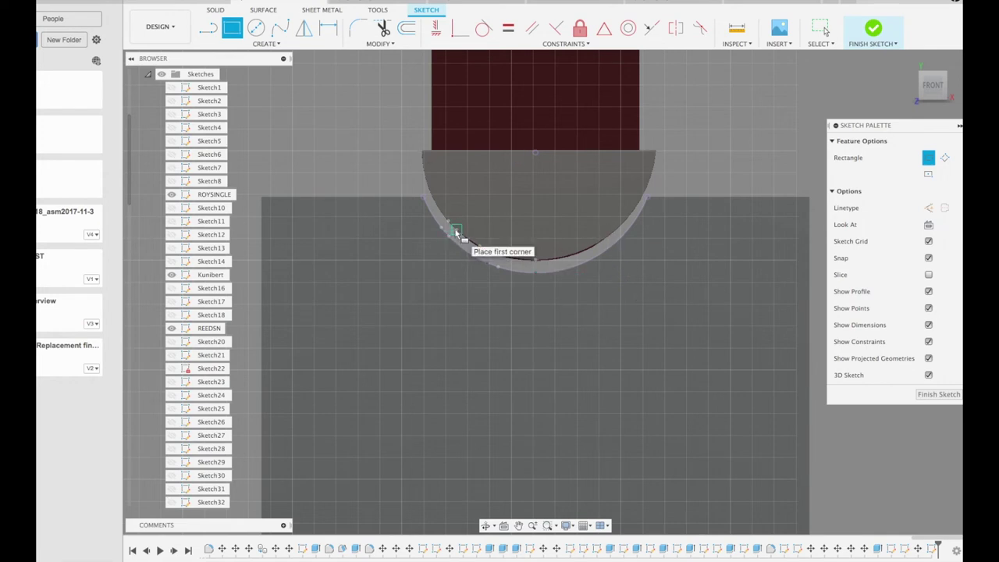
{"action": "scroll", "coordinate": [457, 233], "scroll_direction": "up", "scroll_amount": 3}
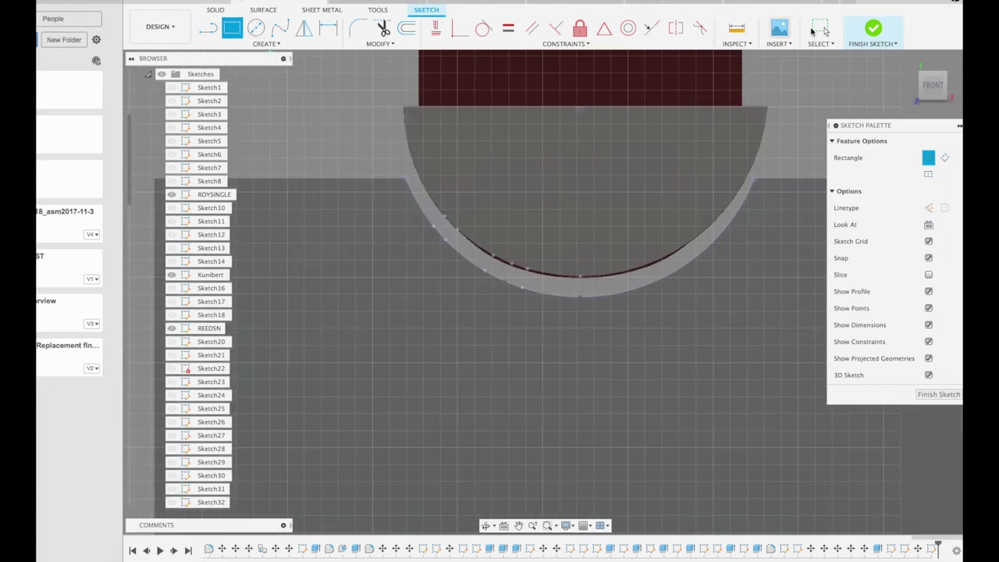
{"action": "left_click", "coordinate": [874, 30]}
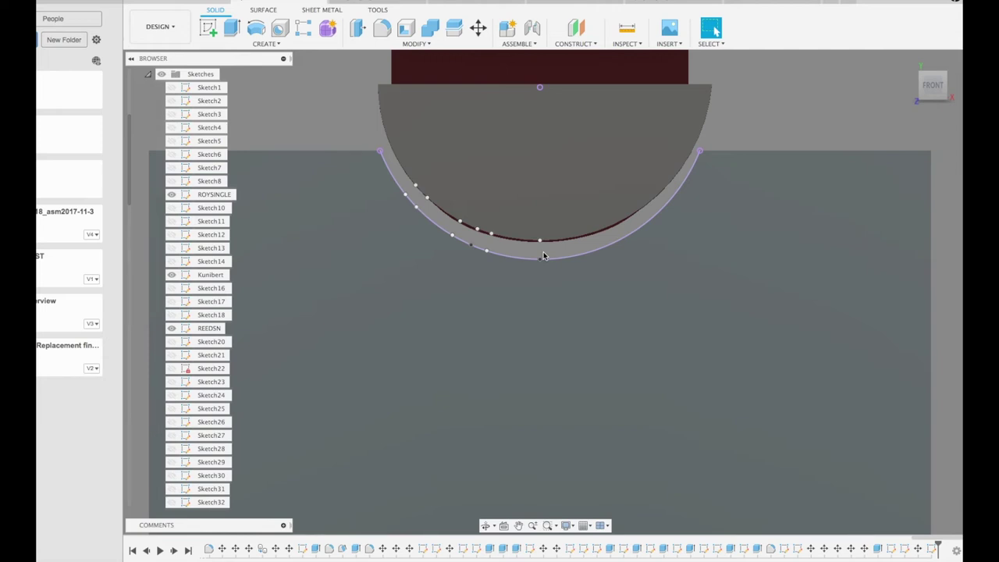
Step: Measure between two sketch points across the arcs, reading a 0.515 mm gap
{"action": "scroll", "coordinate": [544, 256], "scroll_direction": "down", "scroll_amount": 5}
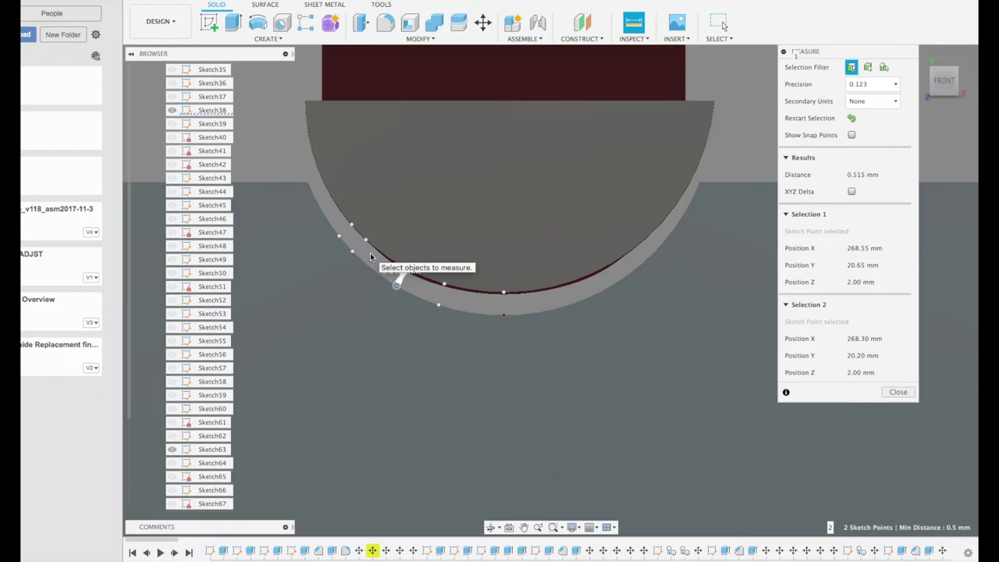
Step: Zoom out and pan down to the yellow guide face labelled '10mm bed 11mm blade'
{"action": "scroll", "coordinate": [371, 257], "scroll_direction": "up", "scroll_amount": 2}
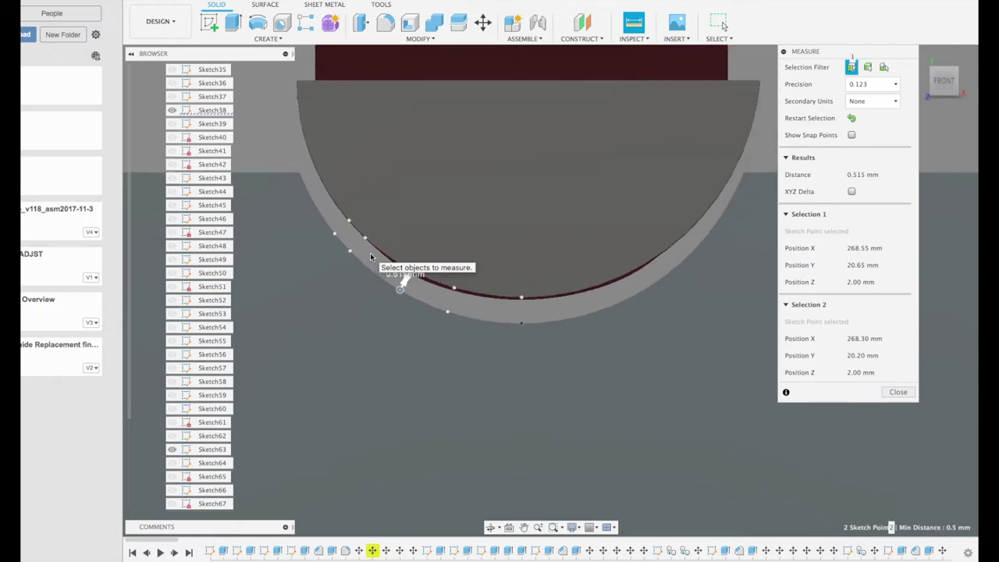
{"action": "scroll", "coordinate": [371, 257], "scroll_direction": "down", "scroll_amount": 2}
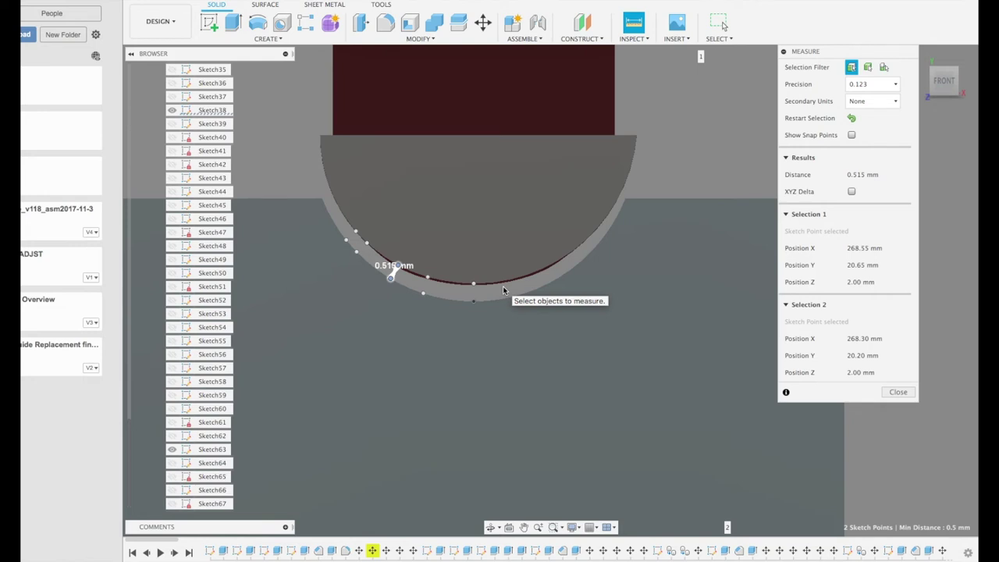
{"action": "scroll", "coordinate": [503, 291], "scroll_direction": "up", "scroll_amount": 3}
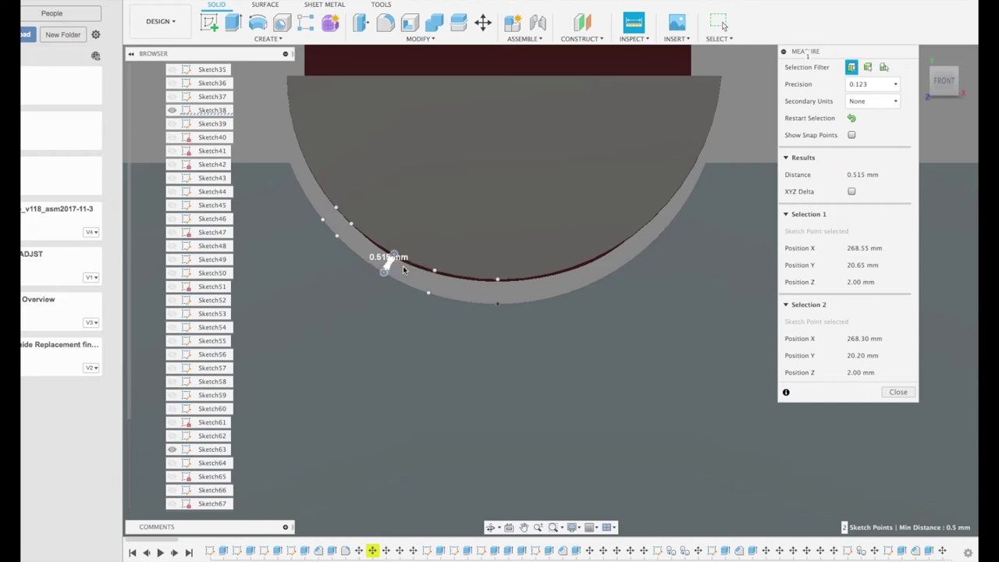
{"action": "scroll", "coordinate": [403, 270], "scroll_direction": "down", "scroll_amount": 5}
{"action": "middle_click_drag", "start_coordinate": [413, 301], "coordinate": [635, 335]}
{"action": "middle_click_drag", "start_coordinate": [308, 353], "coordinate": [639, 343]}
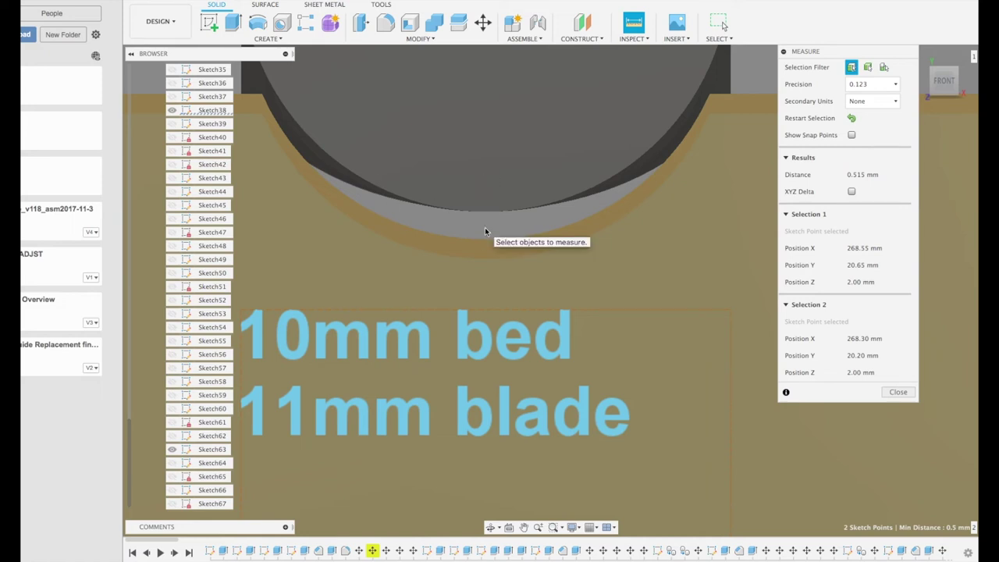
Step: Centre the bed-and-blade label and zoom in to check the 0.515 mm blade-to-guide clearance
{"action": "scroll", "coordinate": [577, 211], "scroll_direction": "down", "scroll_amount": 2}
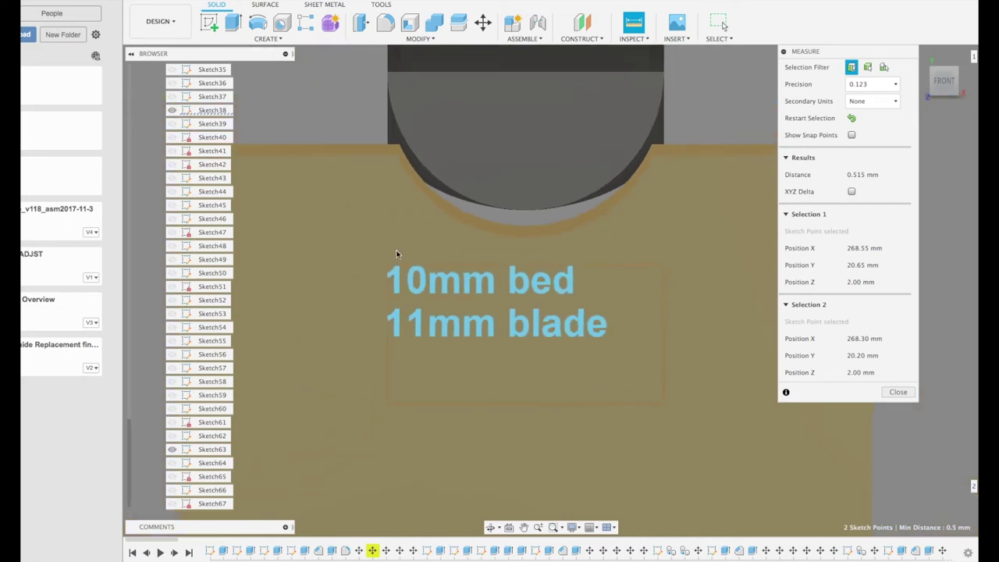
{"action": "middle_click_drag", "start_coordinate": [375, 262], "coordinate": [504, 246]}
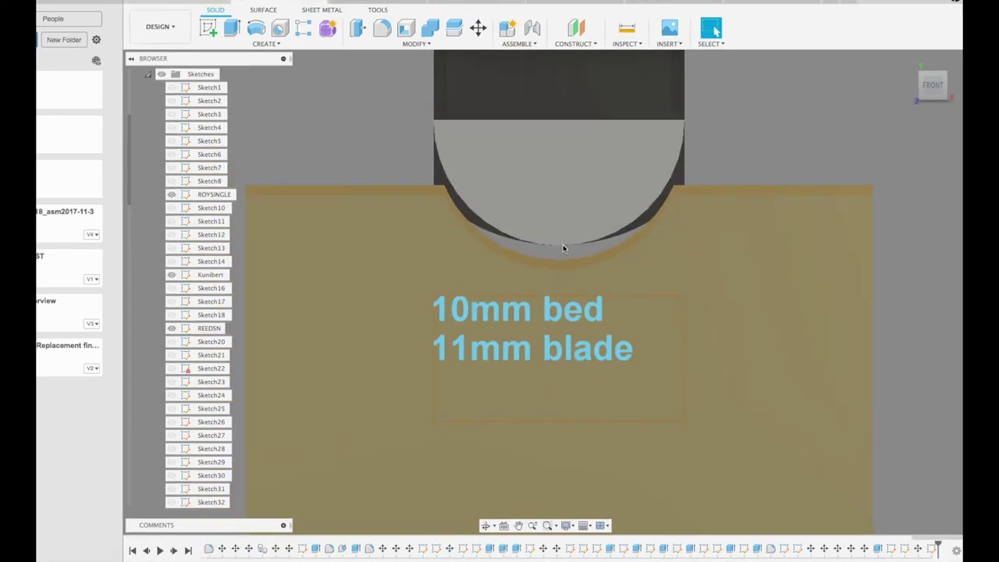
{"action": "scroll", "coordinate": [563, 244], "scroll_direction": "up", "scroll_amount": 2}
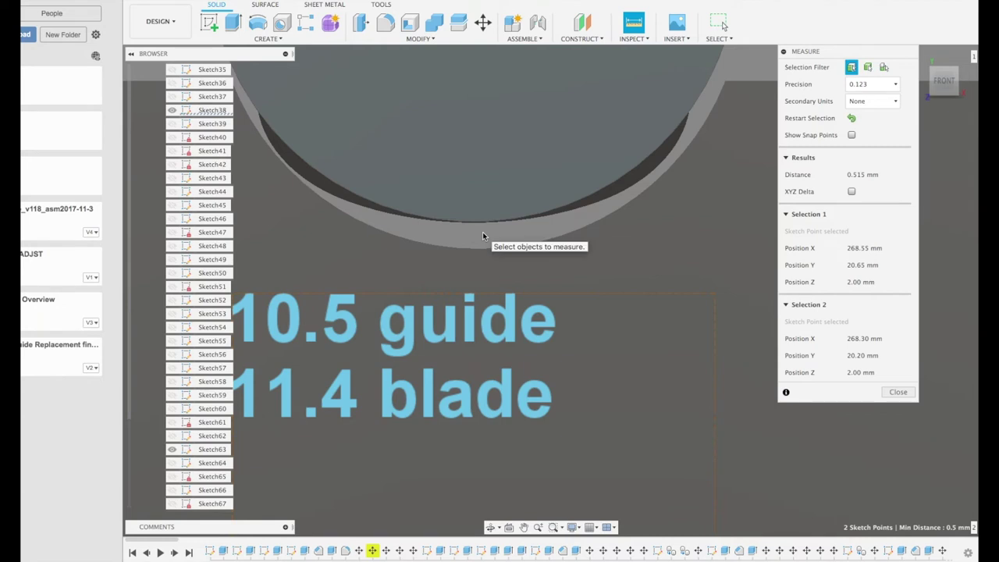
{"action": "scroll", "coordinate": [483, 232], "scroll_direction": "up", "scroll_amount": 1}
{"action": "scroll", "coordinate": [483, 232], "scroll_direction": "down", "scroll_amount": 3}
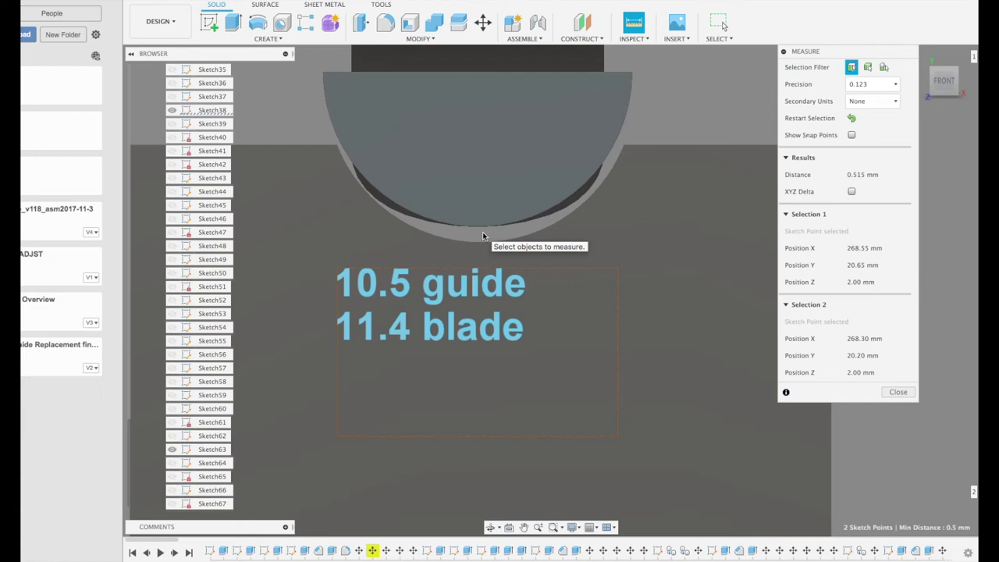
{"action": "scroll", "coordinate": [484, 232], "scroll_direction": "up", "scroll_amount": 2}
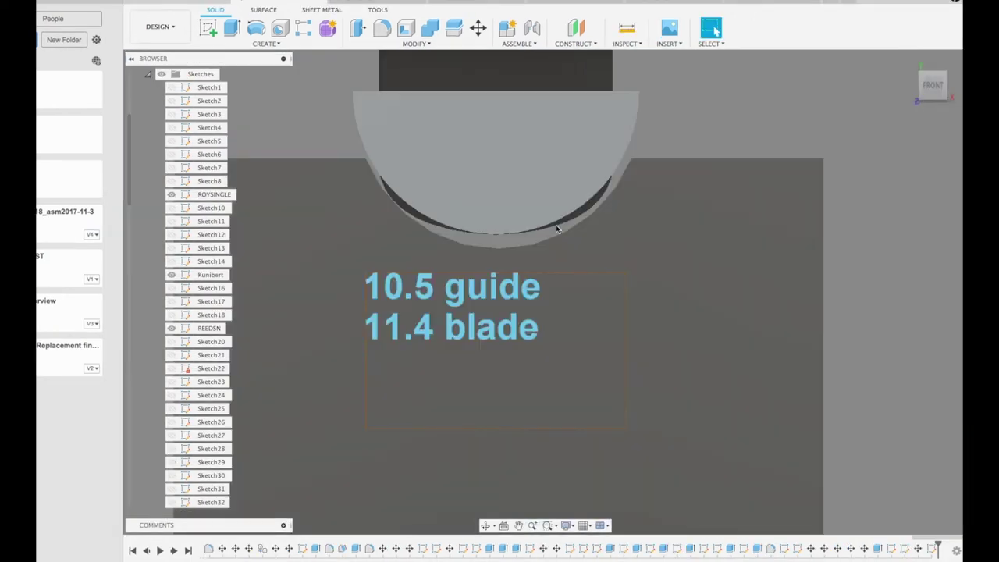
Step: Zoom out across the guide blocks, then pan and orbit around the three arch-shaped parts
{"action": "scroll", "coordinate": [577, 234], "scroll_direction": "down", "scroll_amount": 5}
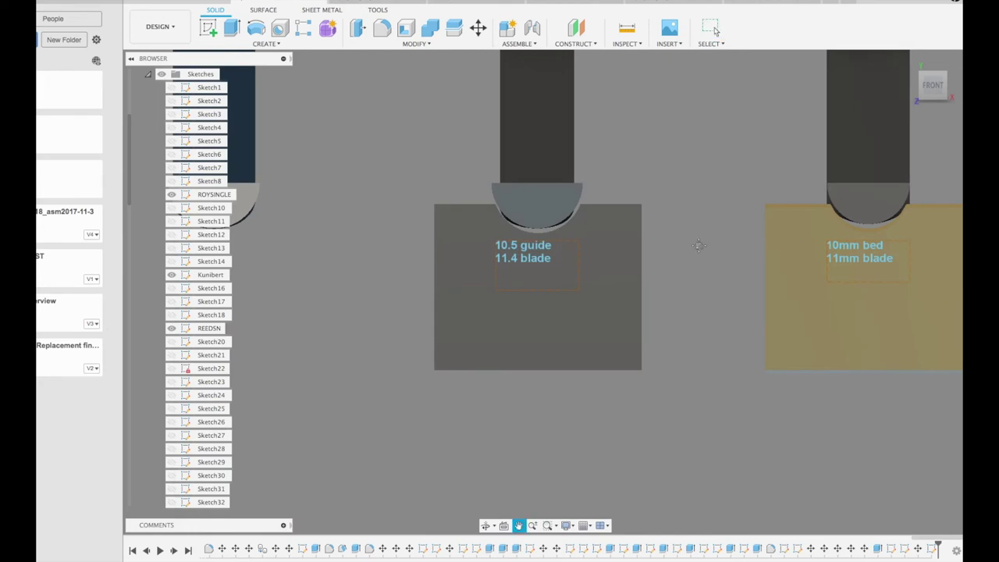
{"action": "scroll", "coordinate": [687, 266], "scroll_direction": "down", "scroll_amount": 3}
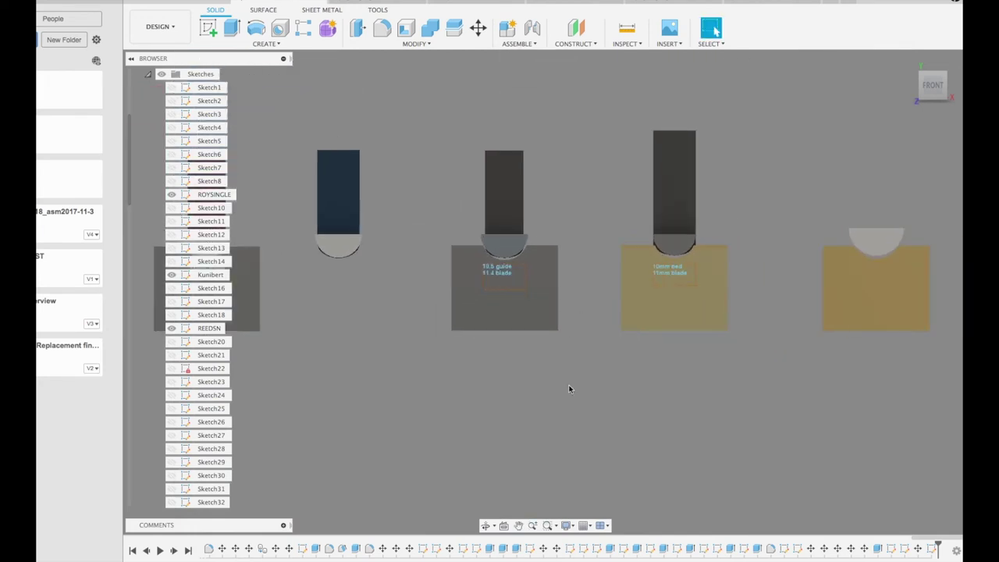
{"action": "middle_click_drag", "start_coordinate": [569, 390], "coordinate": [692, 322]}
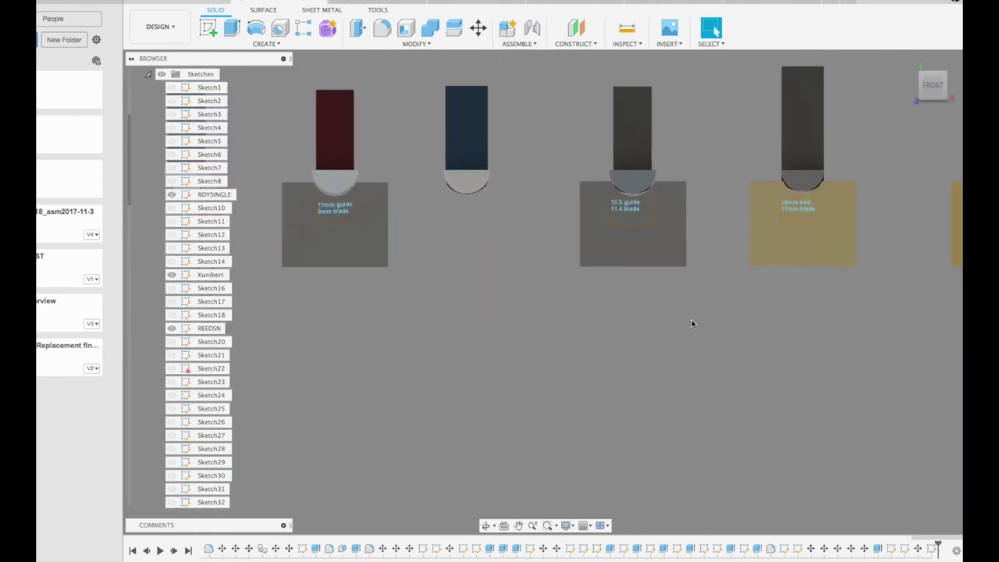
{"action": "scroll", "coordinate": [691, 320], "scroll_direction": "down", "scroll_amount": 2}
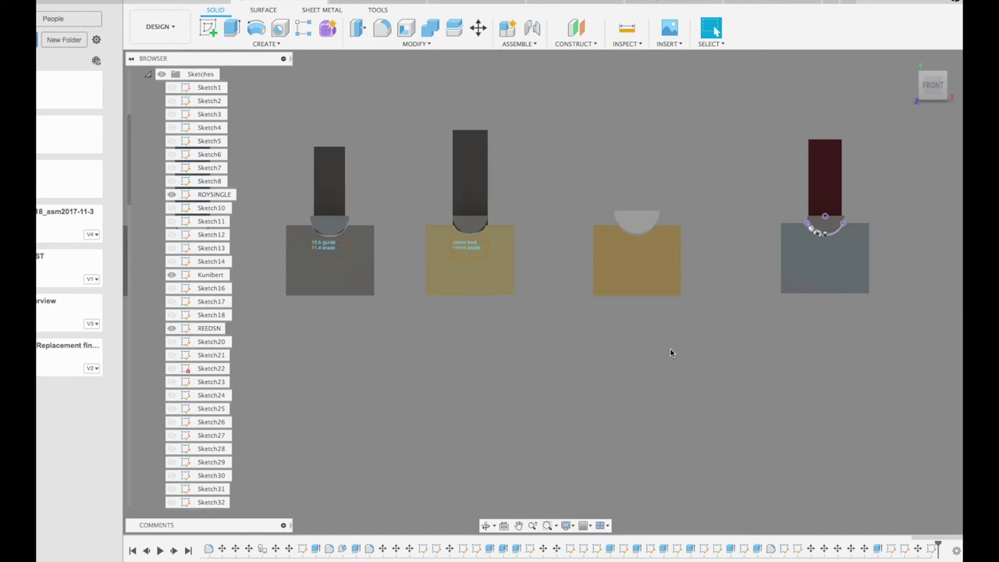
{"action": "scroll", "coordinate": [670, 352], "scroll_direction": "up", "scroll_amount": 2}
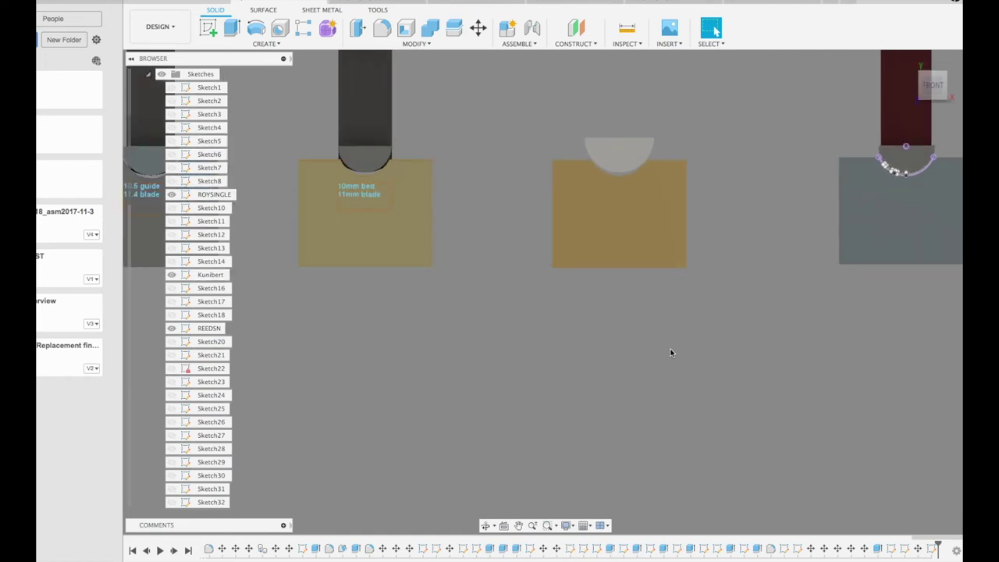
{"action": "scroll", "coordinate": [670, 352], "scroll_direction": "down", "scroll_amount": 4}
{"action": "scroll", "coordinate": [541, 294], "scroll_direction": "up", "scroll_amount": 3}
{"action": "middle_click_drag", "start_coordinate": [541, 294], "coordinate": [505, 399]}
{"action": "scroll", "coordinate": [505, 399], "scroll_direction": "up", "scroll_amount": 2}
{"action": "scroll", "coordinate": [693, 295], "scroll_direction": "up", "scroll_amount": 3}
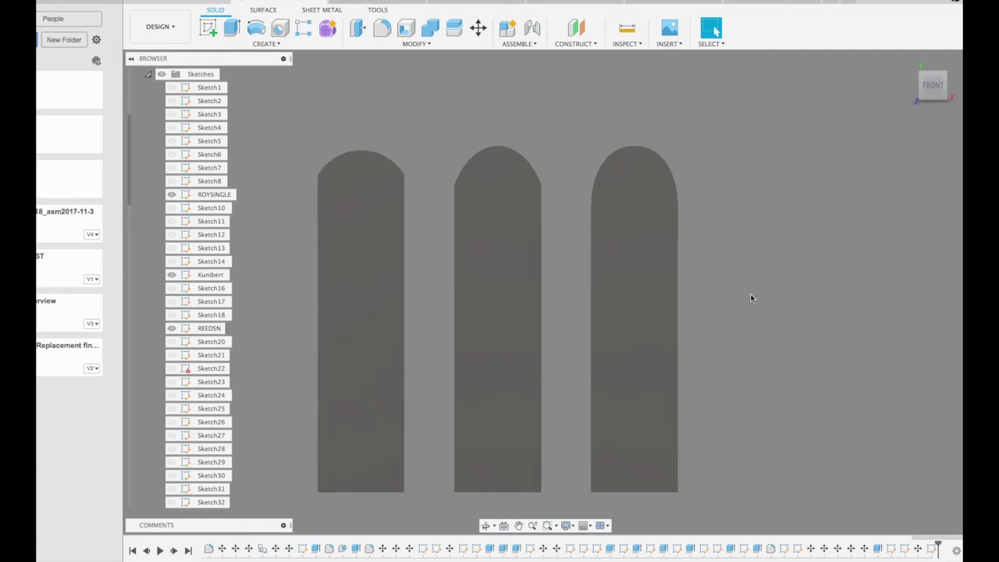
{"action": "middle_click_drag", "start_coordinate": [799, 310], "coordinate": [745, 286]}
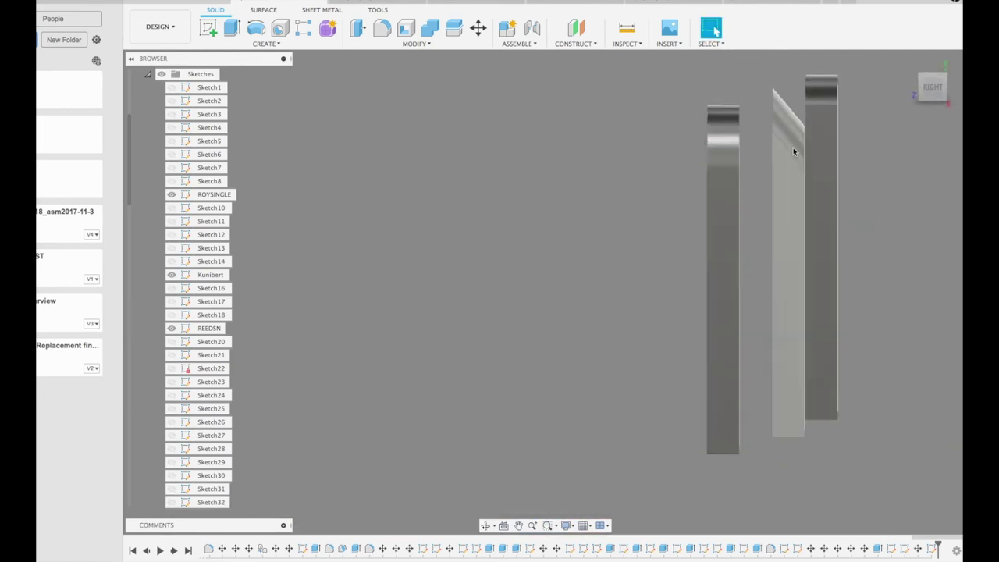
{"action": "middle_click_drag", "start_coordinate": [787, 125], "coordinate": [616, 310], "text": "shift"}
Step: Draw a rectangle 38 mm tall, entering 10 for its width
{"action": "key", "text": "r"}
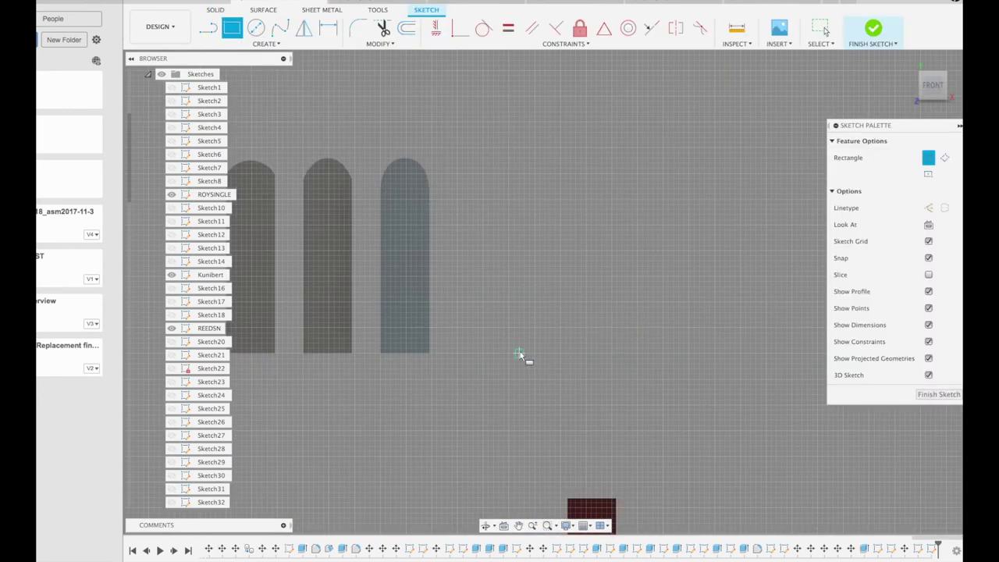
{"action": "left_click", "coordinate": [508, 354]}
{"action": "type", "text": "38"}
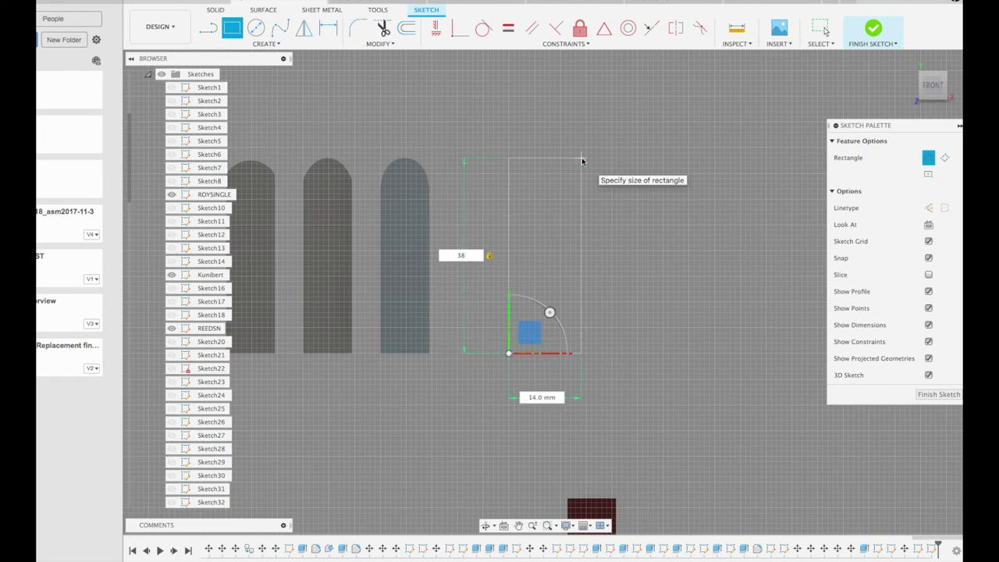
{"action": "key", "text": "Tab"}
{"action": "type", "text": "10"}
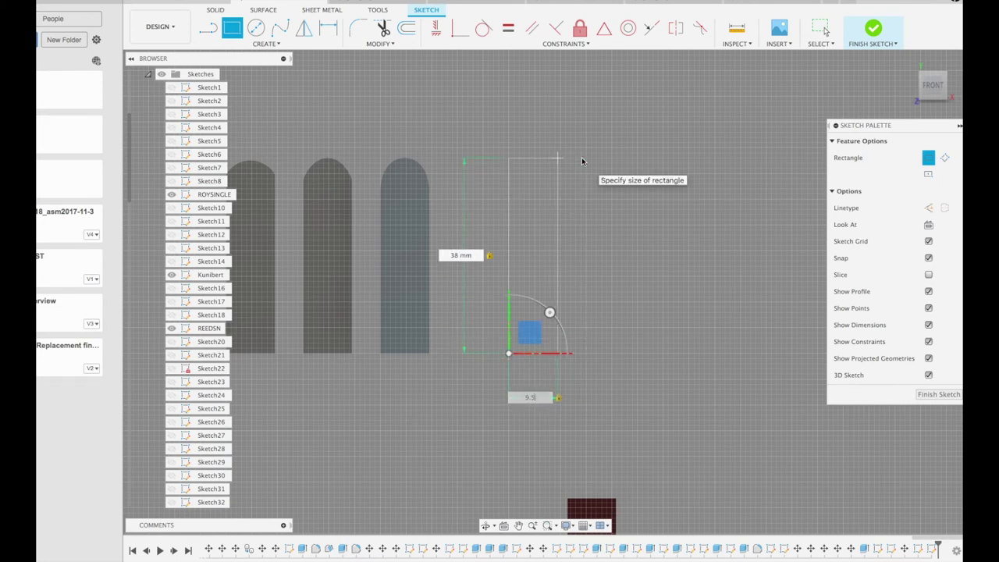
{"action": "key", "text": "Return"}
Step: Draw an R5.5 semicircular notch with a center point arc
{"action": "left_click", "coordinate": [266, 44]}
{"action": "mouse_move", "coordinate": [258, 92]}
{"action": "left_click", "coordinate": [345, 103]}
{"action": "scroll", "coordinate": [518, 169], "scroll_direction": "up", "scroll_amount": 5}
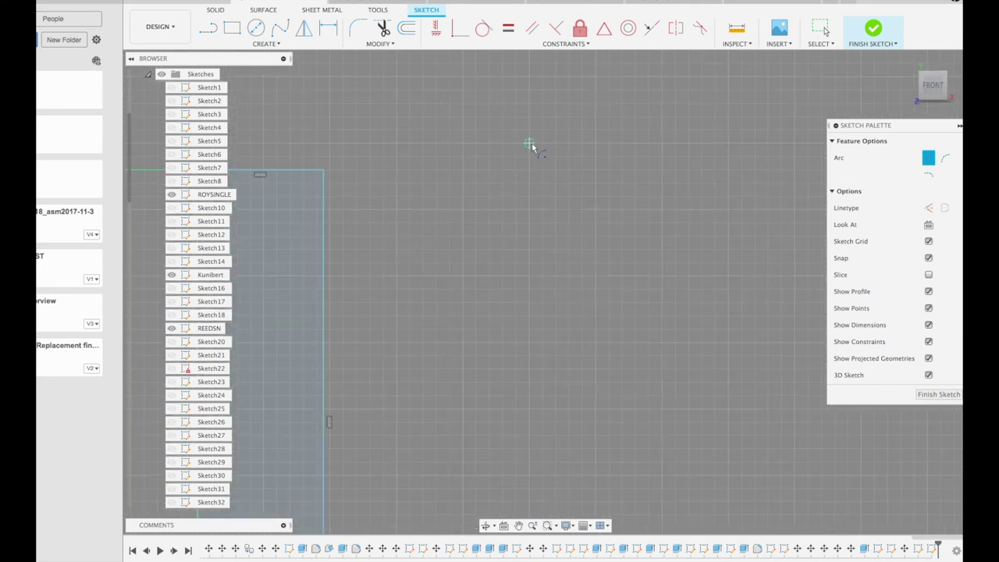
{"action": "left_click", "coordinate": [528, 143]}
{"action": "left_click", "coordinate": [459, 144]}
{"action": "left_click", "coordinate": [602, 144]}
Step: Line the block outline from the notch: a 7.5 mm segment left, then a 15 mm vertical
{"action": "middle_click_drag", "start_coordinate": [553, 216], "coordinate": [620, 250]}
{"action": "key", "text": "l"}
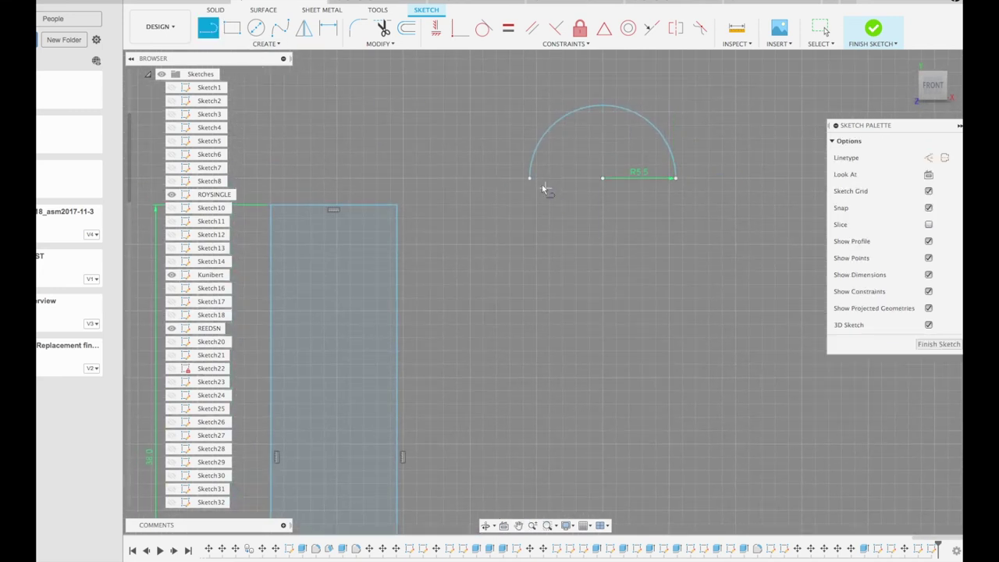
{"action": "left_click", "coordinate": [529, 178]}
{"action": "left_click", "coordinate": [425, 178]}
{"action": "middle_click_drag", "start_coordinate": [426, 178], "coordinate": [423, 412]}
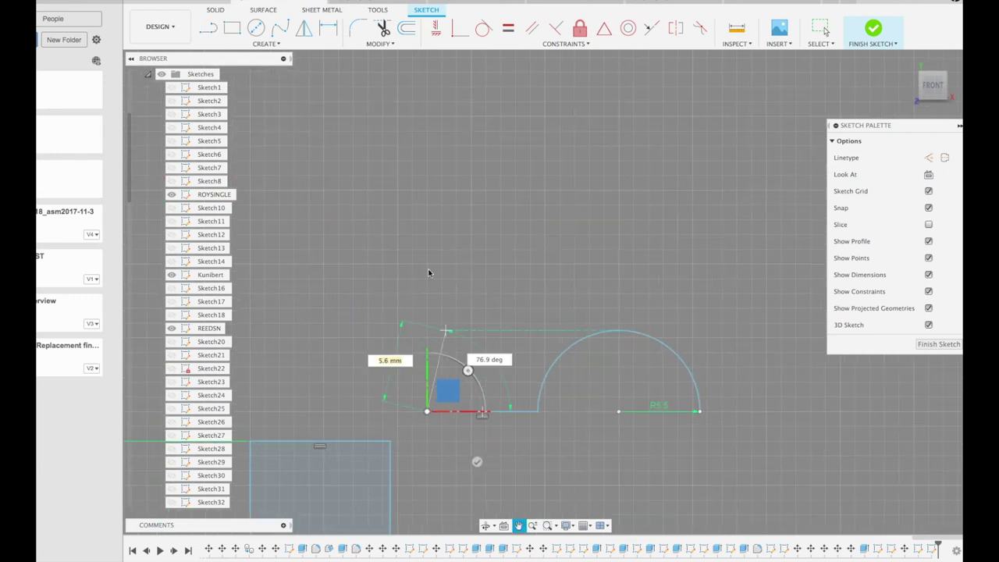
{"action": "left_click", "coordinate": [424, 190]}
{"action": "middle_click_drag", "start_coordinate": [780, 190], "coordinate": [734, 195]}
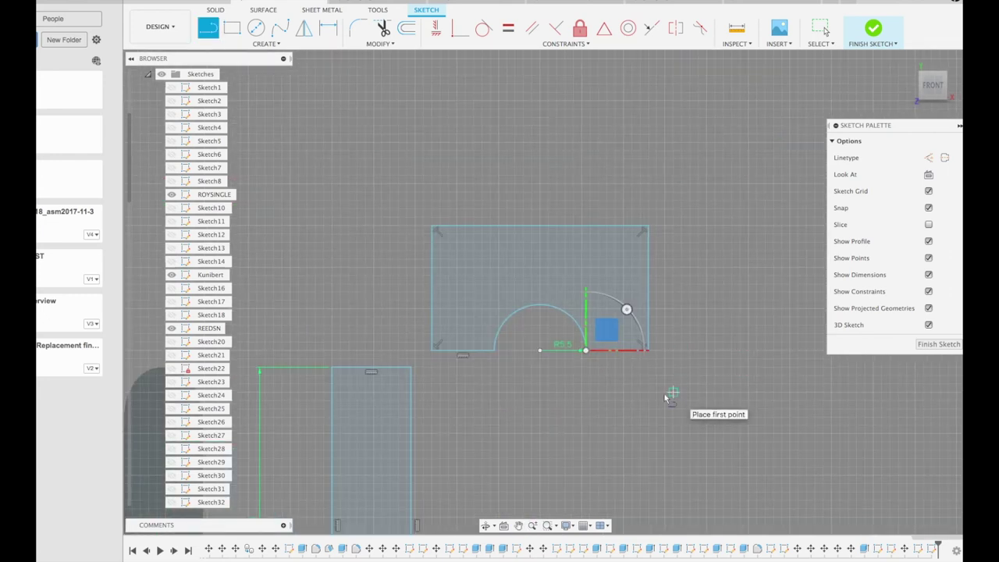
{"action": "middle_click_drag", "start_coordinate": [512, 411], "coordinate": [627, 353]}
Step: Finish the sketch and extrude the tall rectangle profile into a solid strip
{"action": "left_click", "coordinate": [940, 344]}
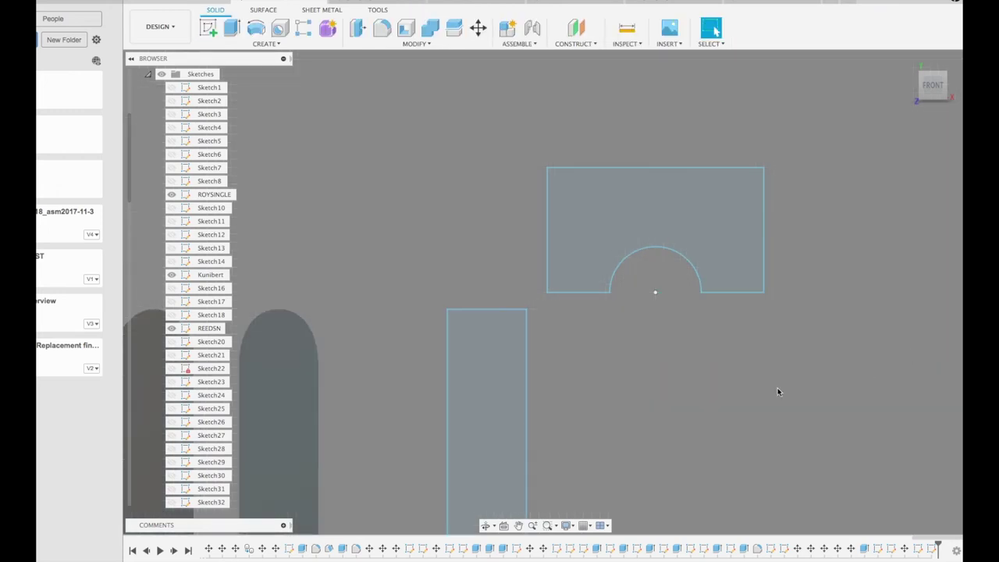
{"action": "left_click", "coordinate": [468, 401]}
{"action": "key", "text": "e"}
{"action": "key", "text": "Return"}
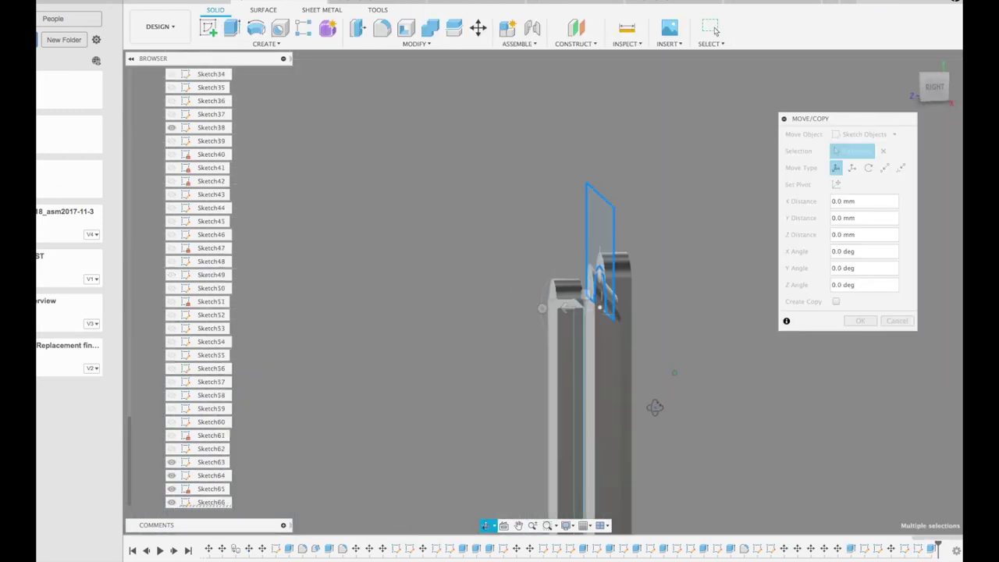
Step: Rotate the notched profile's curves -50° about the X axis
{"action": "middle_click_drag", "start_coordinate": [654, 409], "coordinate": [653, 385], "text": "shift"}
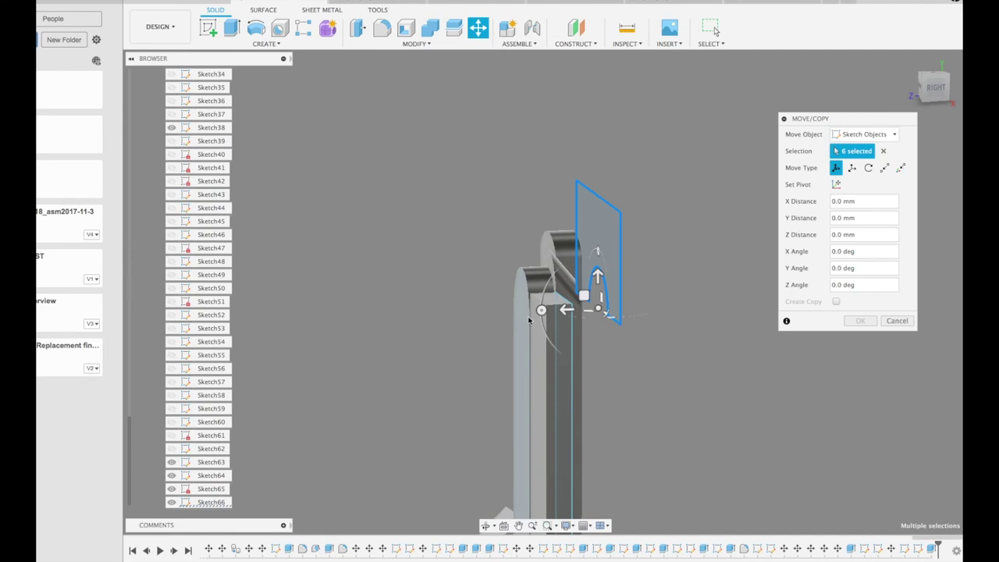
{"action": "left_click_drag", "start_coordinate": [540, 308], "coordinate": [551, 260]}
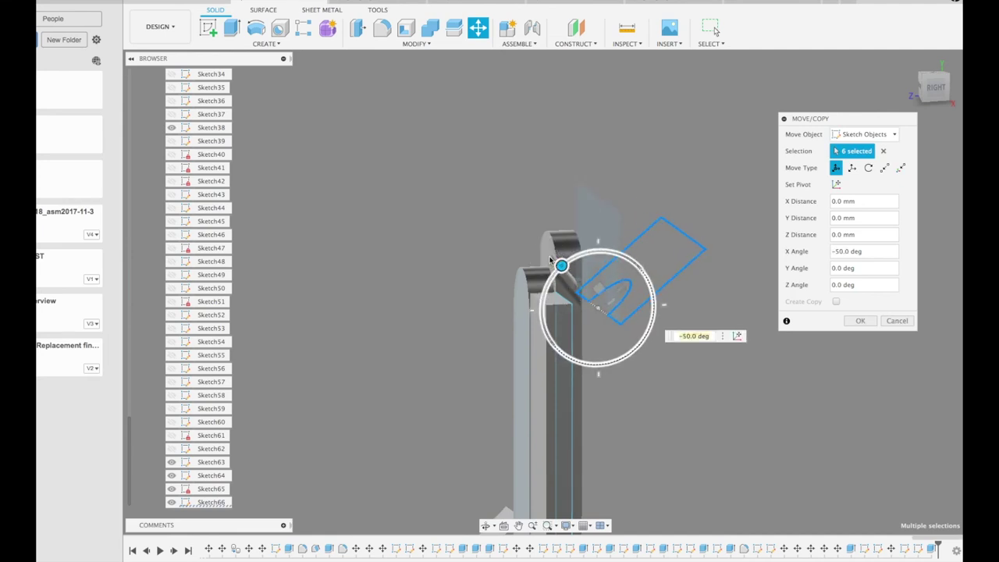
{"action": "left_click", "coordinate": [860, 321]}
{"action": "middle_click_drag", "start_coordinate": [834, 349], "coordinate": [376, 423], "text": "shift"}
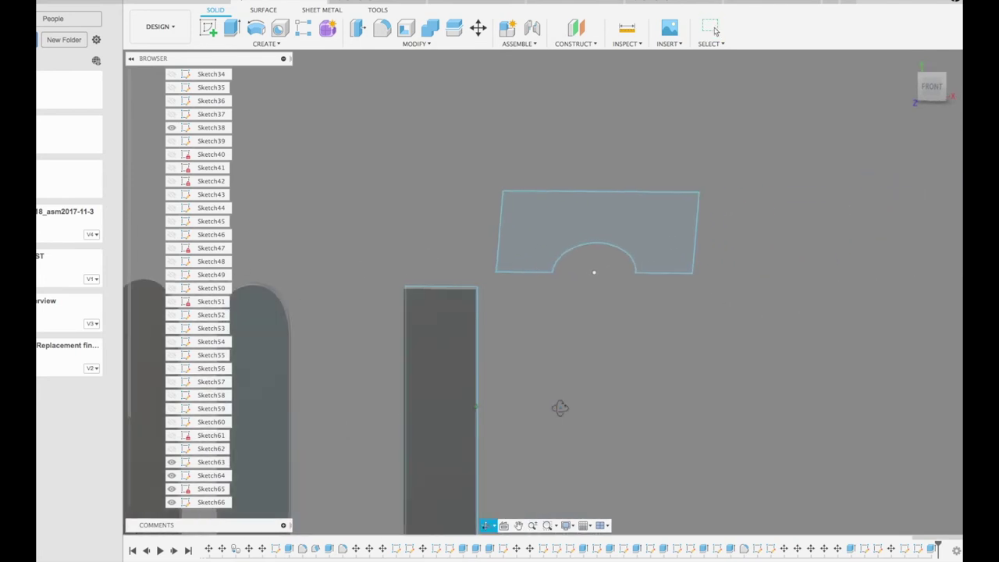
Step: Move the tilted notched profile point-to-point onto the strip's top edge
{"action": "key", "text": "m"}
{"action": "scroll", "coordinate": [536, 261], "scroll_direction": "up", "scroll_amount": 5}
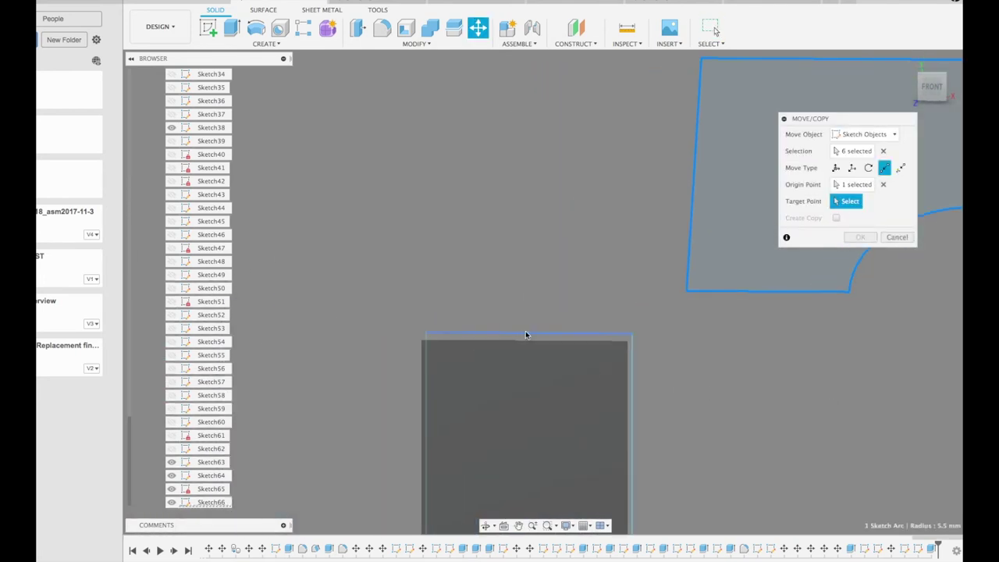
{"action": "left_click", "coordinate": [530, 336]}
{"action": "mouse_move", "coordinate": [845, 468]}
{"action": "middle_mouse_down", "text": "shift"}
{"action": "mouse_move", "coordinate": [749, 417]}
{"action": "mouse_move", "coordinate": [792, 415]}
{"action": "mouse_move", "coordinate": [744, 424]}
{"action": "middle_mouse_up", "text": "shift"}
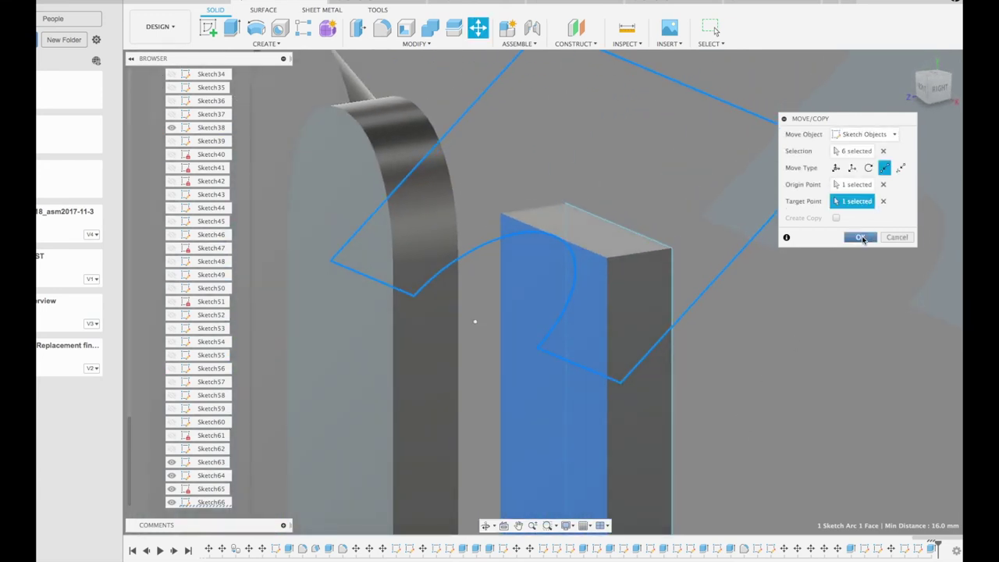
{"action": "left_click", "coordinate": [860, 237]}
Step: Extrude the notched profile 13 mm down as a cut through the strip
{"action": "key", "text": "e"}
{"action": "left_click", "coordinate": [606, 288]}
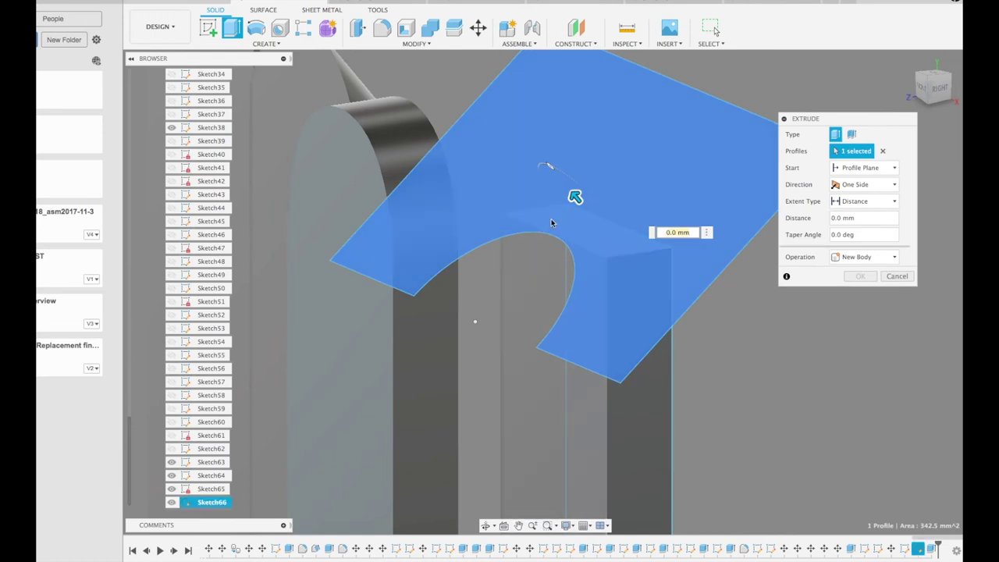
{"action": "left_click_drag", "start_coordinate": [574, 195], "coordinate": [743, 398]}
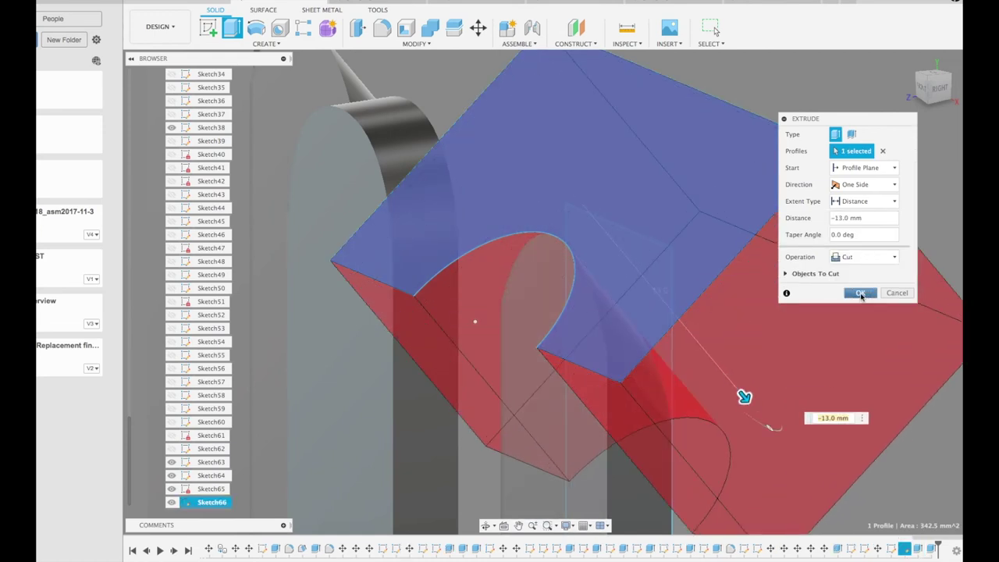
{"action": "left_click", "coordinate": [860, 294]}
Step: Zoom onto the blade's rounded arch and view it straight from the front
{"action": "middle_click_drag", "start_coordinate": [815, 384], "coordinate": [800, 279], "text": "shift"}
{"action": "scroll", "coordinate": [617, 313], "scroll_direction": "up", "scroll_amount": 3}
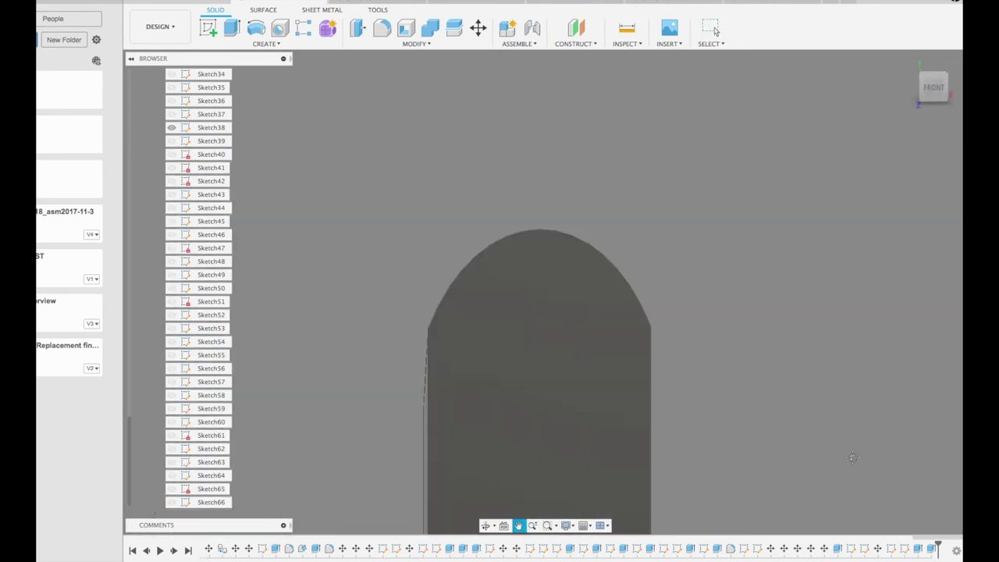
{"action": "left_click", "coordinate": [930, 92]}
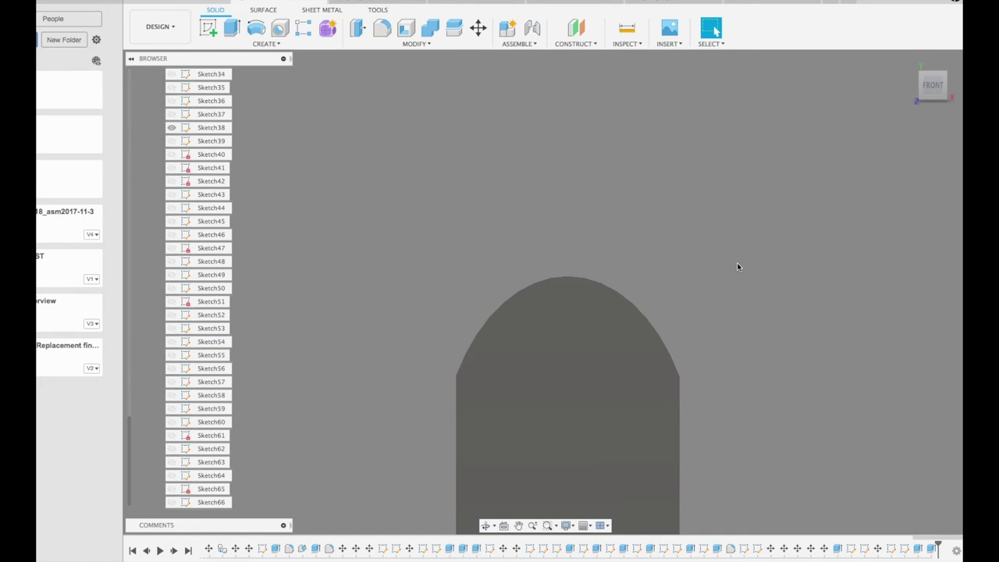
Step: Orbit, pan and zoom across the labelled guide blocks to compare their bed, guide and blade radii
{"action": "left_click", "coordinate": [915, 64]}
{"action": "middle_click_drag", "start_coordinate": [424, 440], "coordinate": [459, 330]}
{"action": "scroll", "coordinate": [460, 331], "scroll_direction": "down", "scroll_amount": 2}
{"action": "scroll", "coordinate": [520, 328], "scroll_direction": "up", "scroll_amount": 10}
{"action": "scroll", "coordinate": [418, 407], "scroll_direction": "up", "scroll_amount": 2}
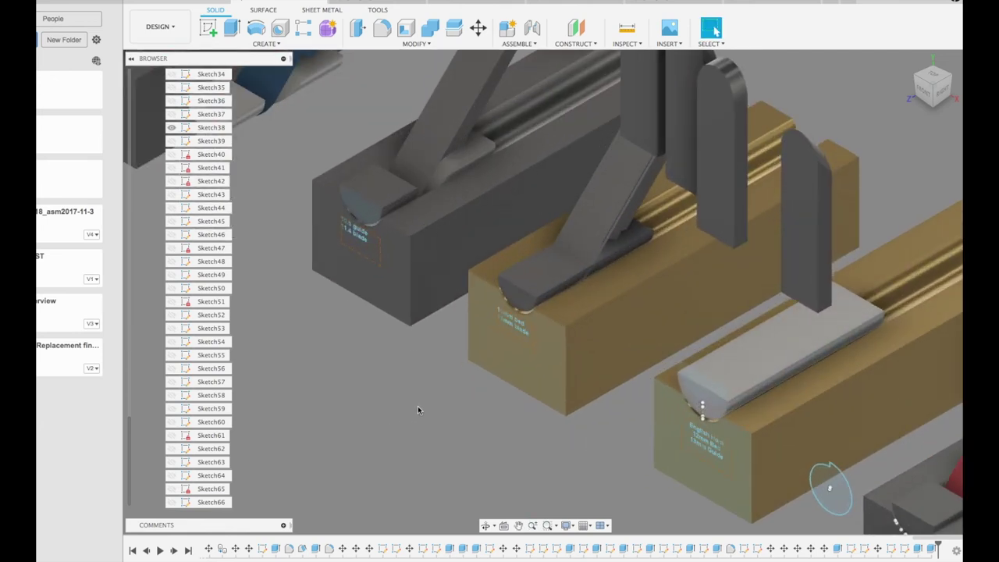
{"action": "middle_click_drag", "start_coordinate": [406, 421], "coordinate": [449, 388], "text": "shift"}
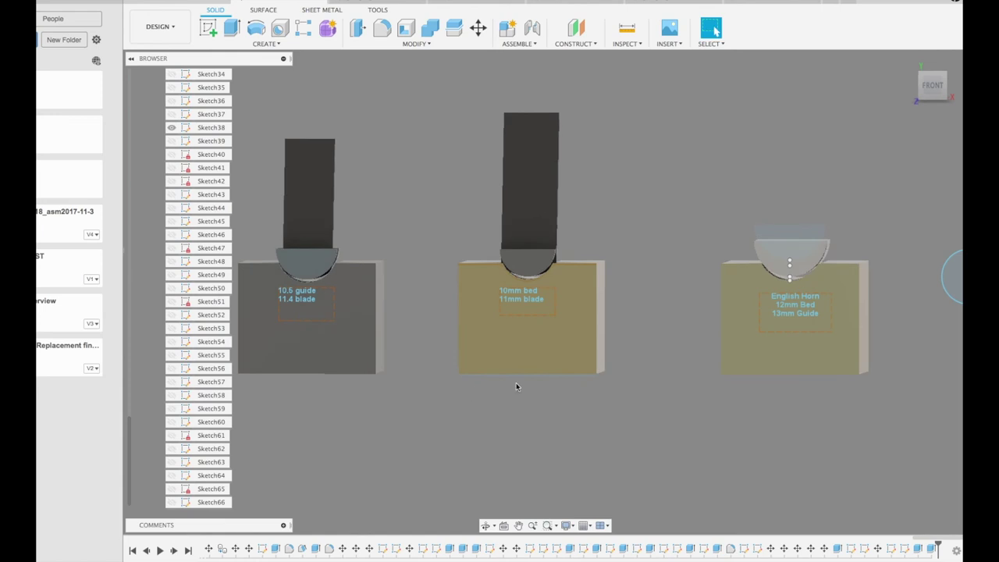
{"action": "scroll", "coordinate": [516, 383], "scroll_direction": "up", "scroll_amount": 2}
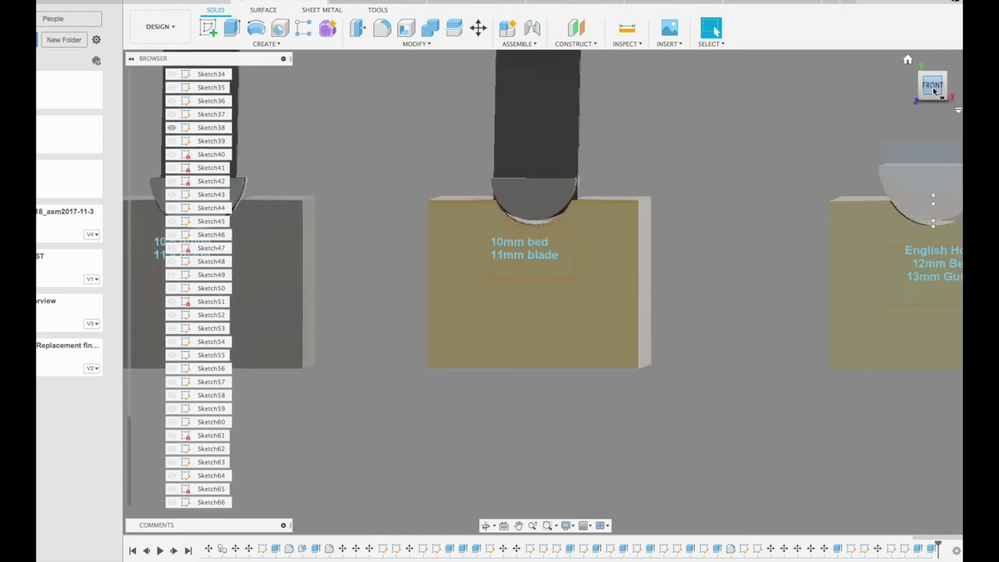
{"action": "left_click", "coordinate": [934, 88]}
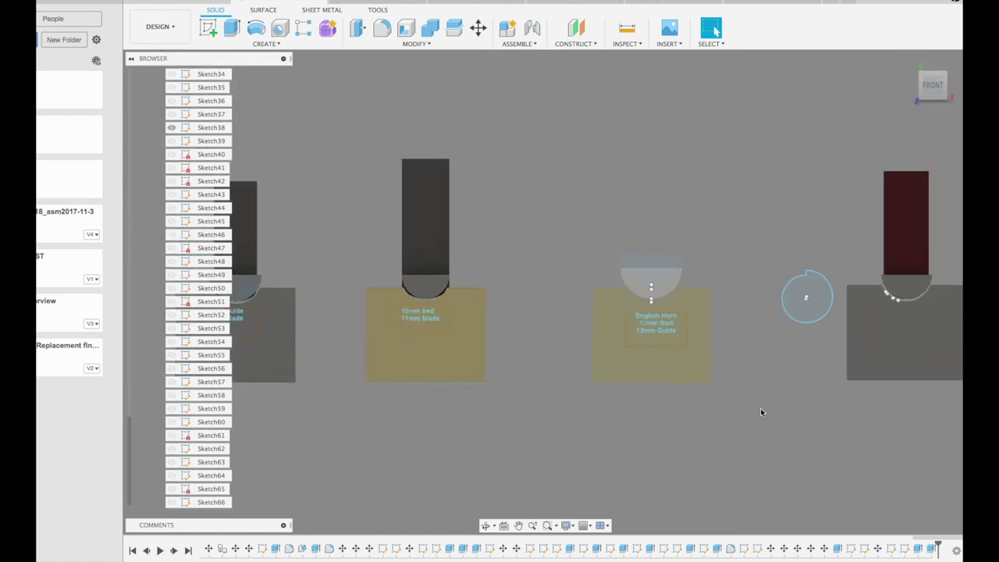
Step: Inspect the right-hand blocks, then face the four 50* blade profiles head-on
{"action": "middle_click_drag", "start_coordinate": [762, 409], "coordinate": [557, 396]}
{"action": "scroll", "coordinate": [625, 386], "scroll_direction": "down", "scroll_amount": 5}
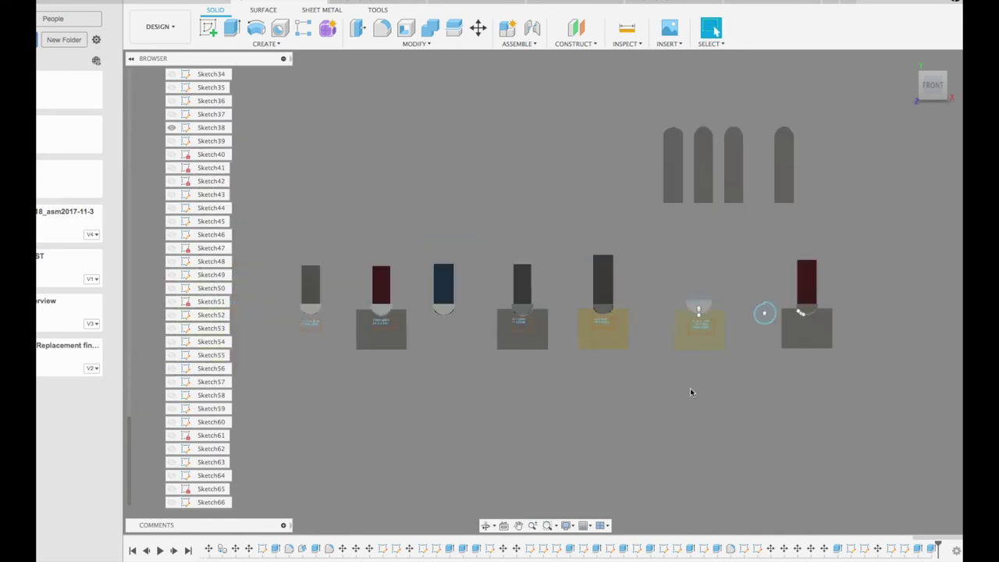
{"action": "scroll", "coordinate": [609, 375], "scroll_direction": "up", "scroll_amount": 4}
{"action": "scroll", "coordinate": [649, 394], "scroll_direction": "down", "scroll_amount": 2}
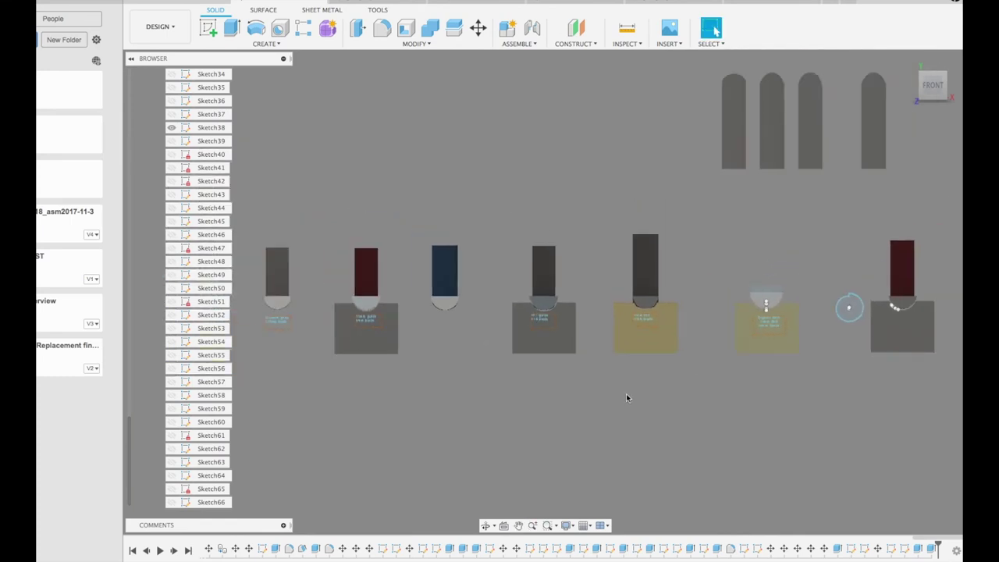
{"action": "scroll", "coordinate": [664, 397], "scroll_direction": "up", "scroll_amount": 1}
{"action": "key", "text": "F6"}
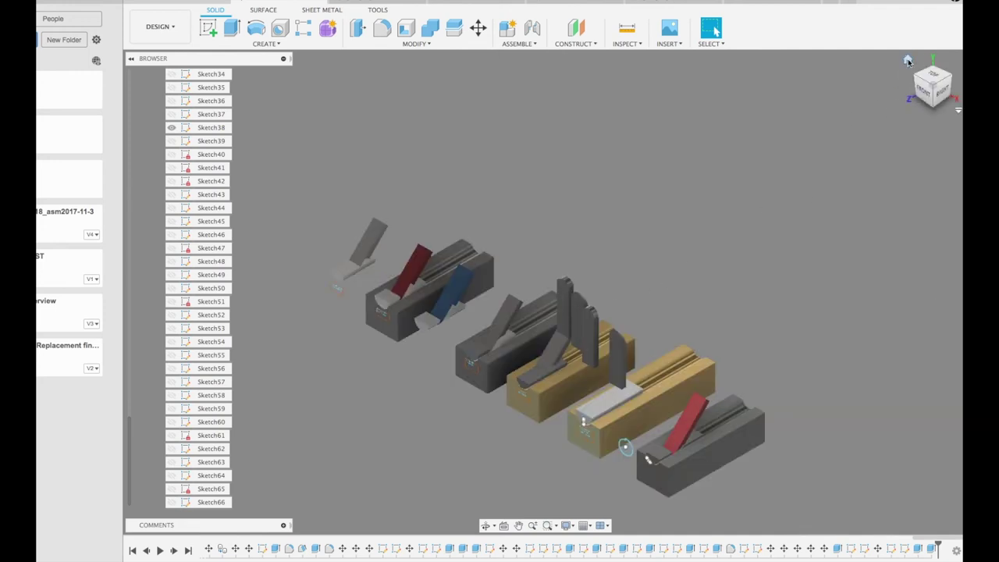
{"action": "left_click", "coordinate": [923, 92]}
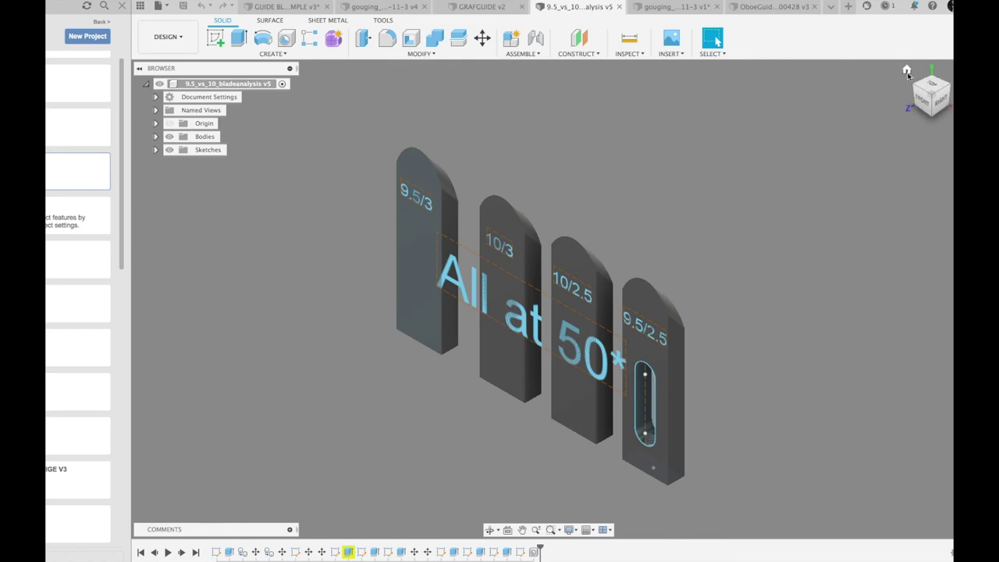
{"action": "left_click", "coordinate": [907, 73]}
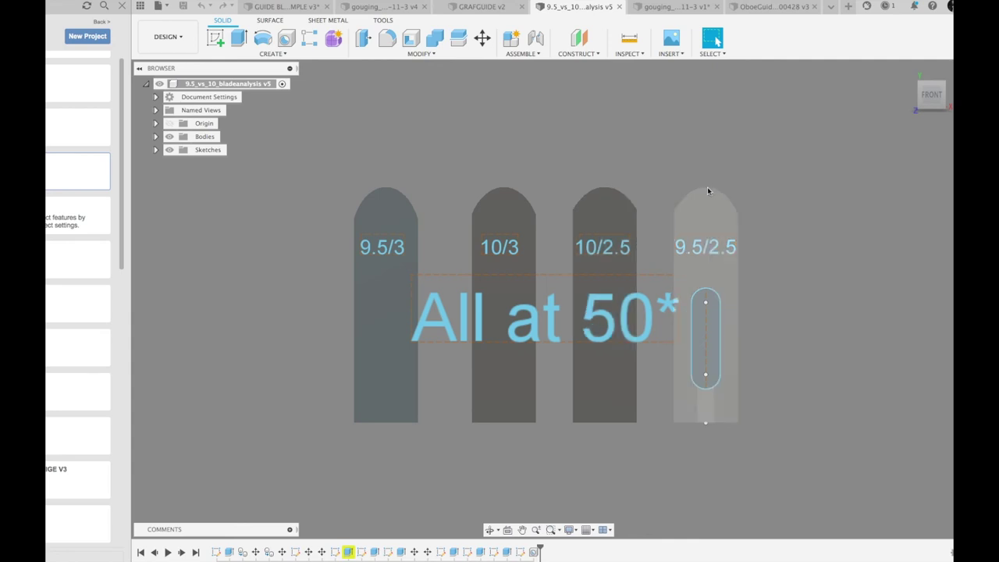
Step: Zoom and tilt the four blades in perspective, then return home and view them from the front
{"action": "scroll", "coordinate": [706, 187], "scroll_direction": "up", "scroll_amount": 3}
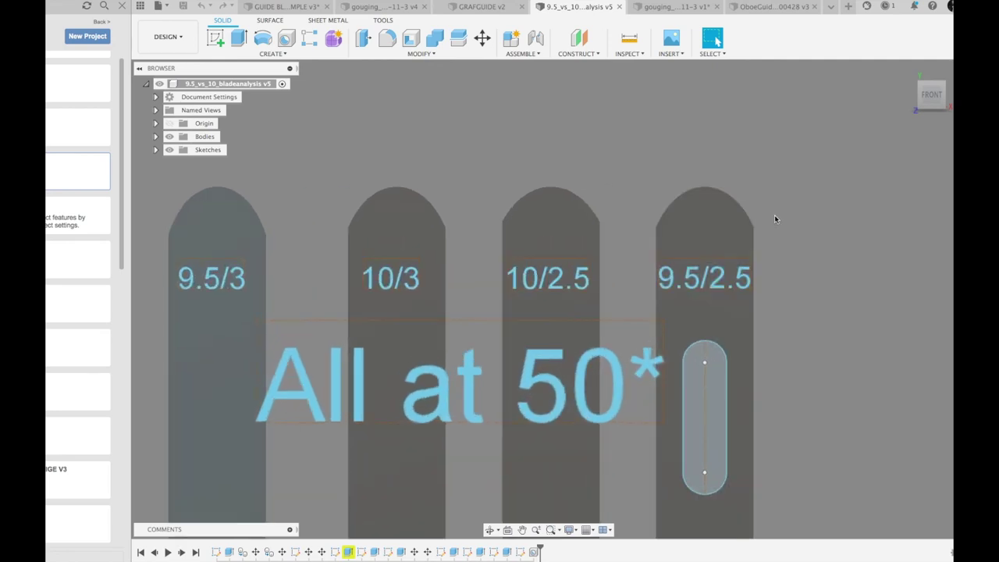
{"action": "scroll", "coordinate": [778, 218], "scroll_direction": "down", "scroll_amount": 3}
{"action": "middle_click_drag", "start_coordinate": [796, 228], "coordinate": [711, 214], "text": "shift"}
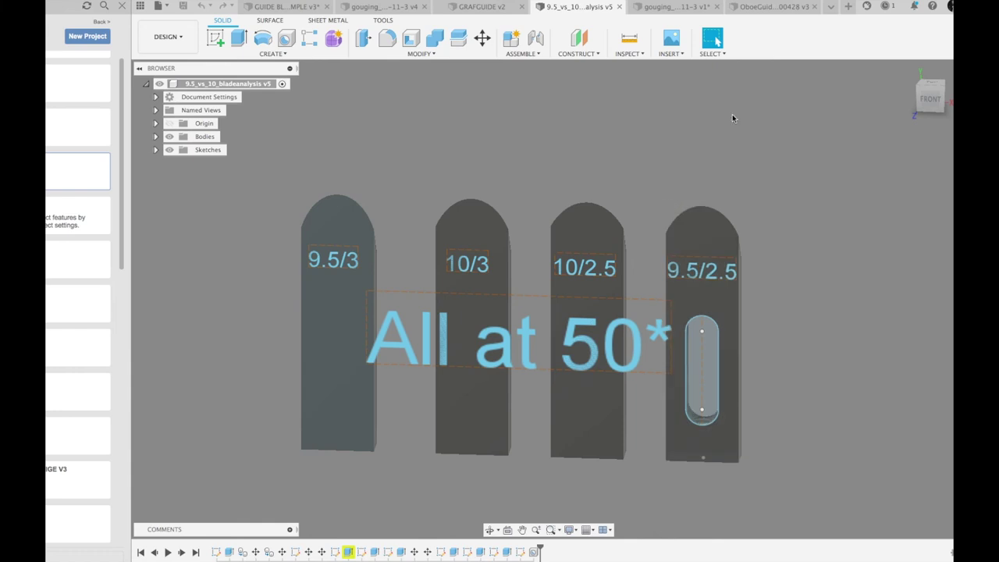
{"action": "left_click", "coordinate": [908, 71]}
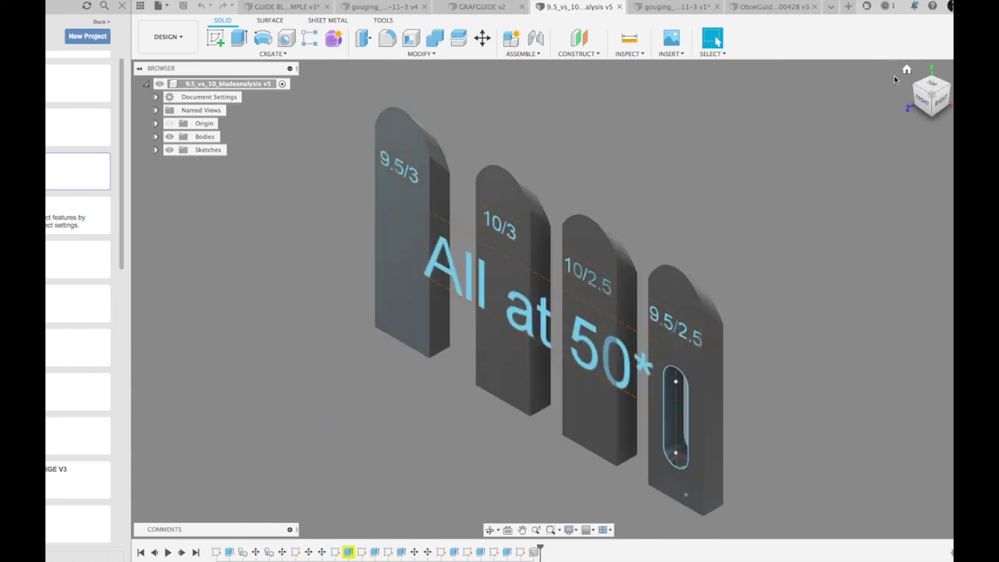
{"action": "left_click", "coordinate": [923, 99]}
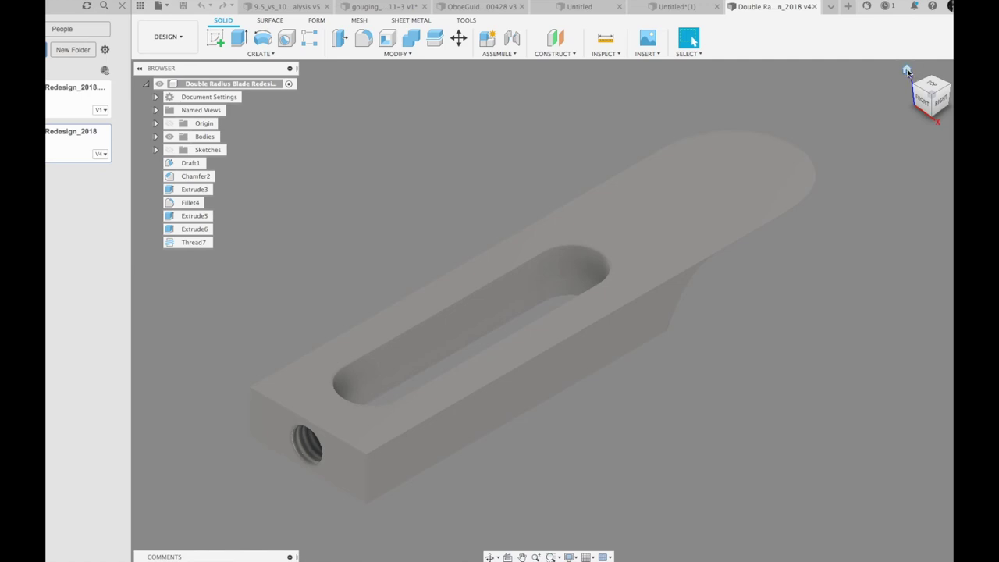
Step: View the blade from the top and switch Display Settings to a dark environment
{"action": "left_click", "coordinate": [930, 86]}
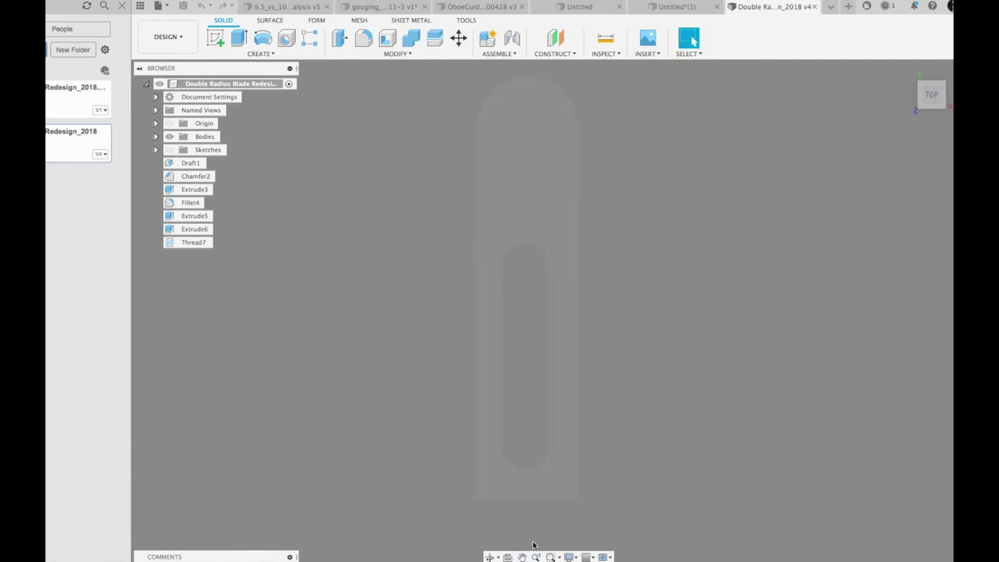
{"action": "left_click", "coordinate": [568, 556]}
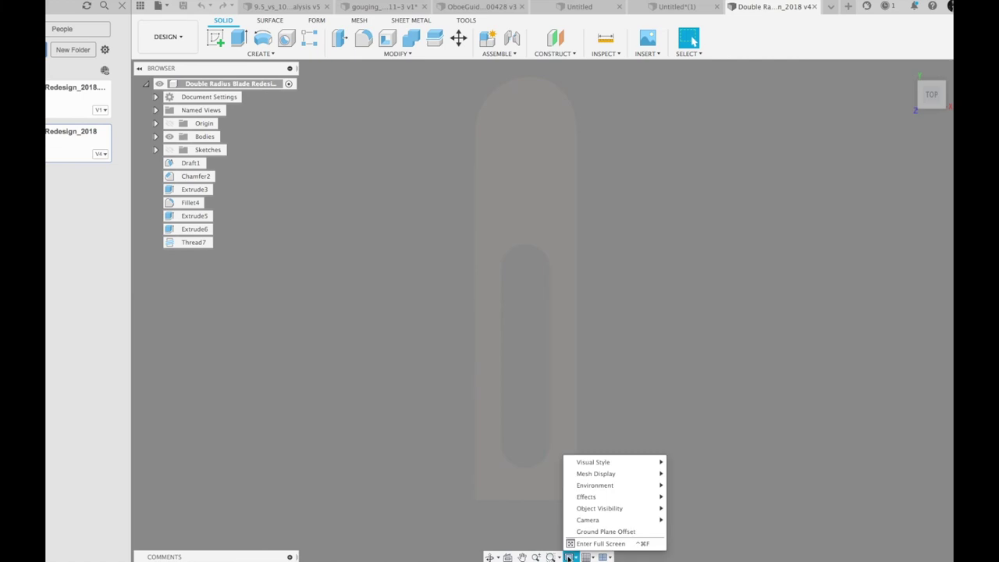
{"action": "left_click", "coordinate": [591, 482]}
Step: Zoom and pan to centre the double-radius blade tip in the view
{"action": "scroll", "coordinate": [602, 187], "scroll_direction": "up", "scroll_amount": 3}
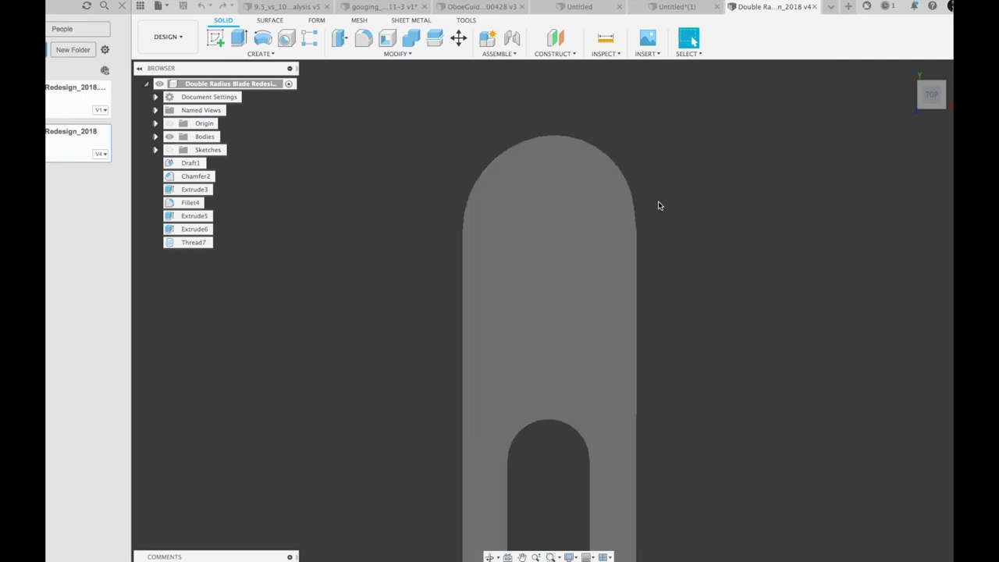
{"action": "scroll", "coordinate": [662, 197], "scroll_direction": "up", "scroll_amount": 2}
{"action": "middle_click_drag", "start_coordinate": [662, 198], "coordinate": [749, 224]}
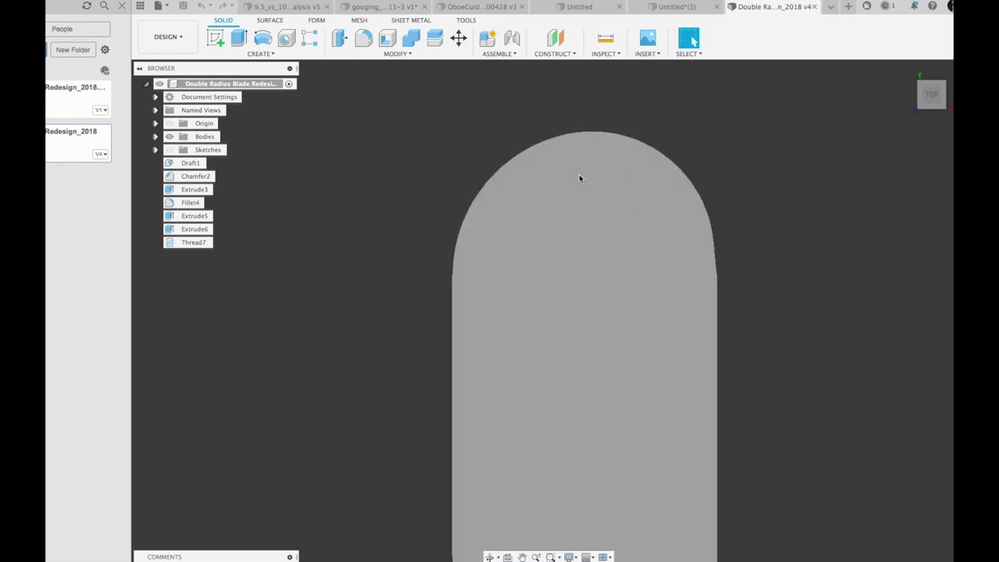
{"action": "scroll", "coordinate": [601, 187], "scroll_direction": "down", "scroll_amount": 2}
{"action": "middle_click_drag", "start_coordinate": [616, 205], "coordinate": [548, 160]}
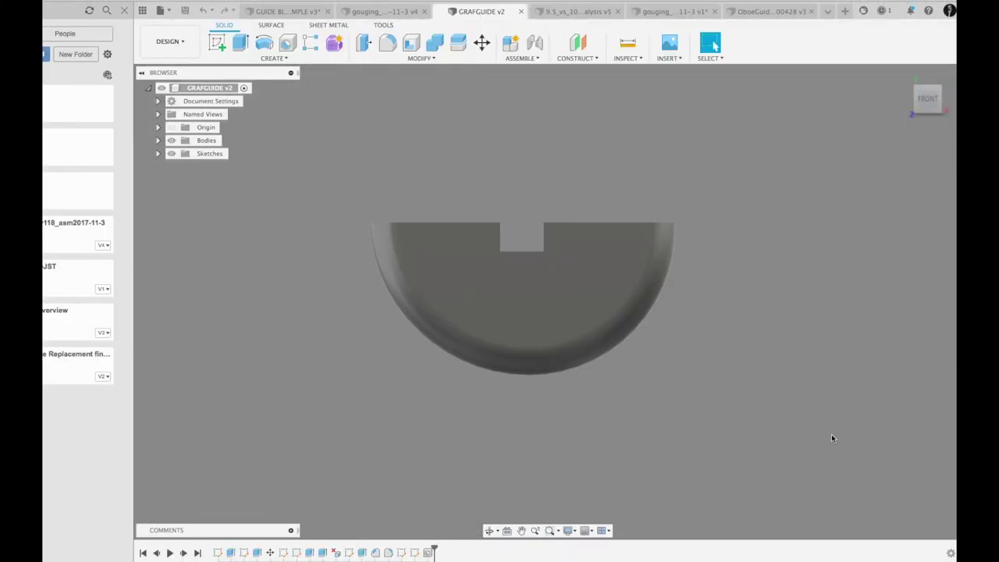
Step: Measure the guide's outer and second arc radii, then clear the selection
{"action": "key", "text": "i"}
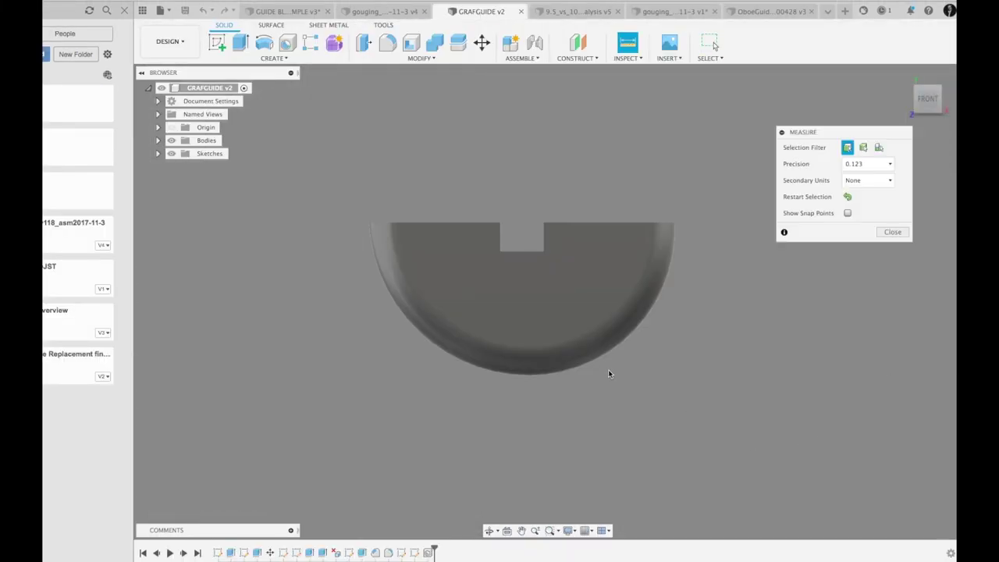
{"action": "left_click", "coordinate": [602, 361]}
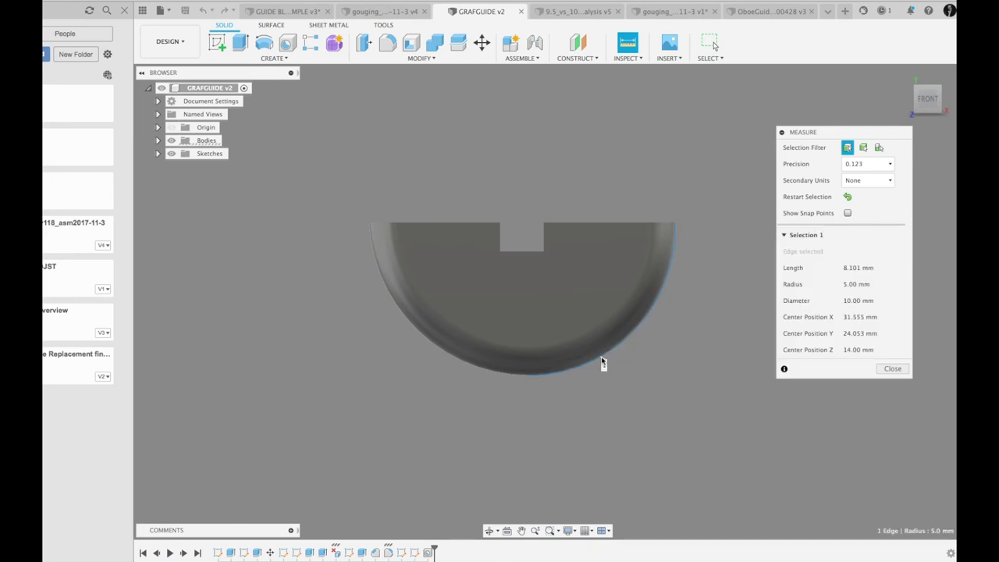
{"action": "left_click", "coordinate": [429, 343]}
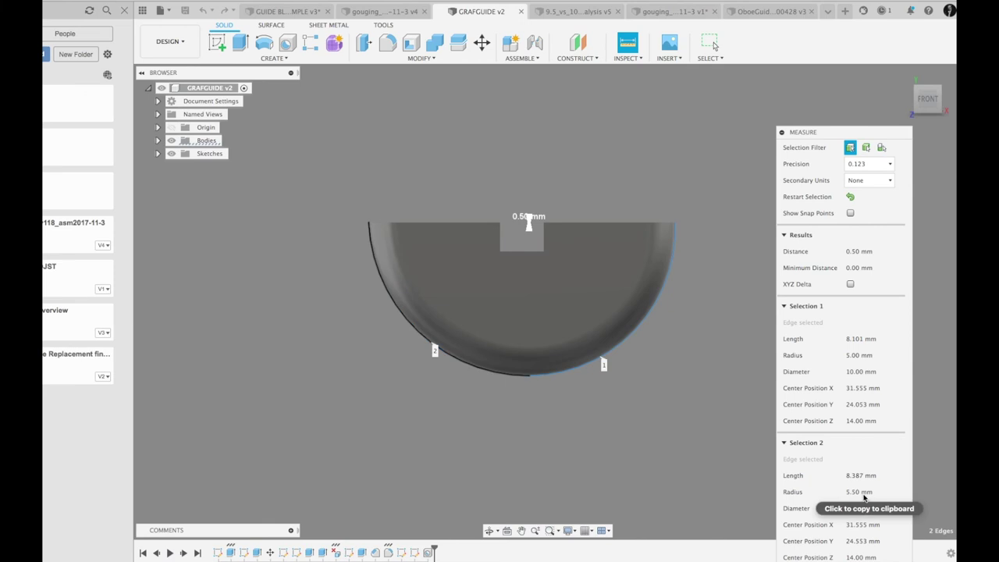
{"action": "left_click", "coordinate": [528, 390]}
Step: In the gouging machine assembly, measure the 0.25 mm gap between the 5.25 and 5.50 mm arcs
{"action": "left_click", "coordinate": [382, 11]}
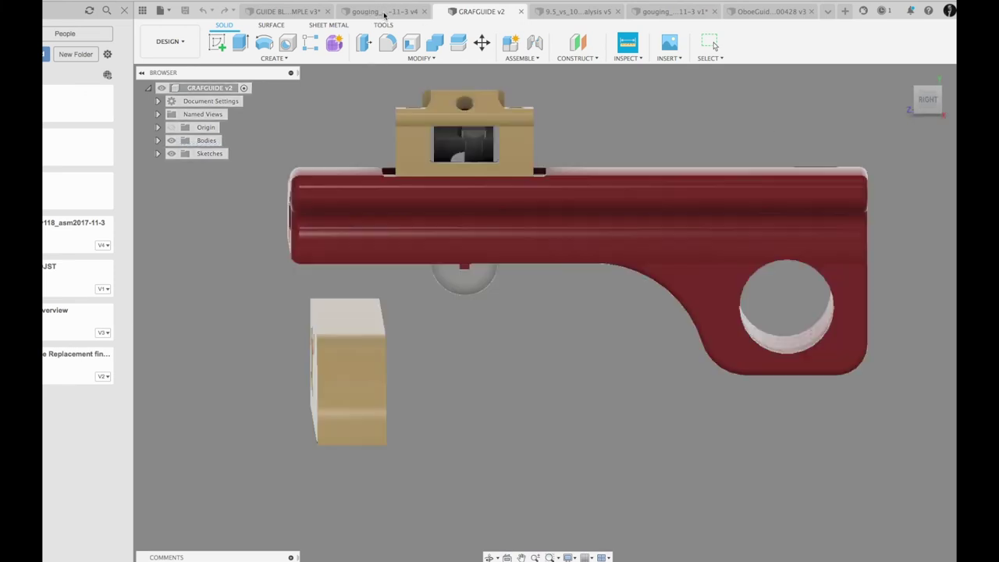
{"action": "scroll", "coordinate": [496, 297], "scroll_direction": "up", "scroll_amount": 5}
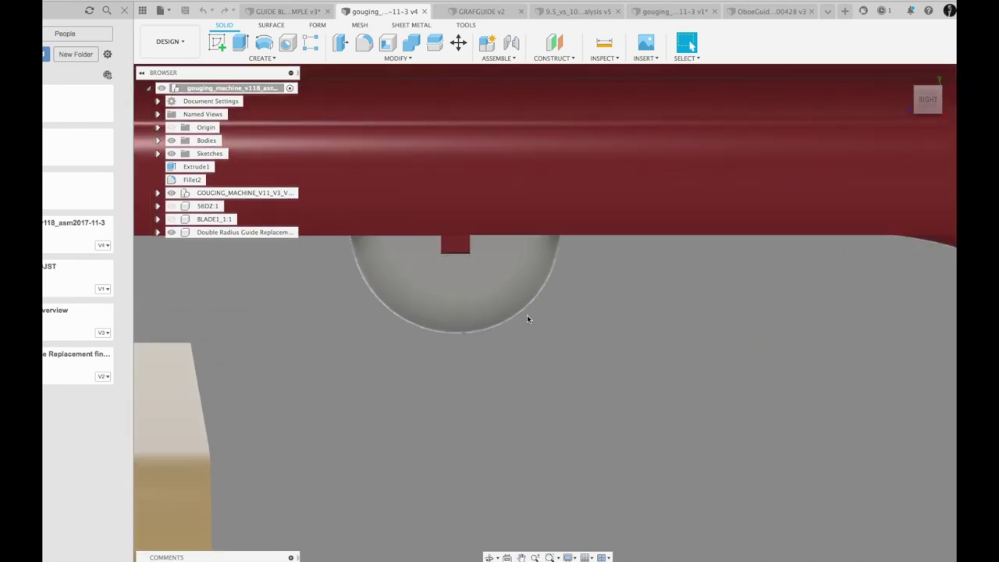
{"action": "key", "text": "i"}
{"action": "left_click", "coordinate": [526, 315]}
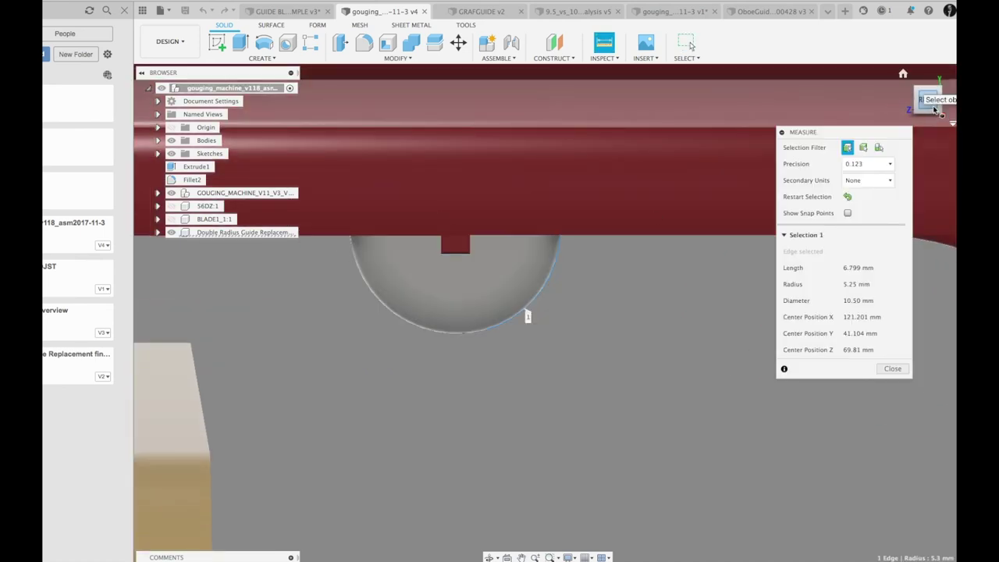
{"action": "left_click", "coordinate": [404, 309]}
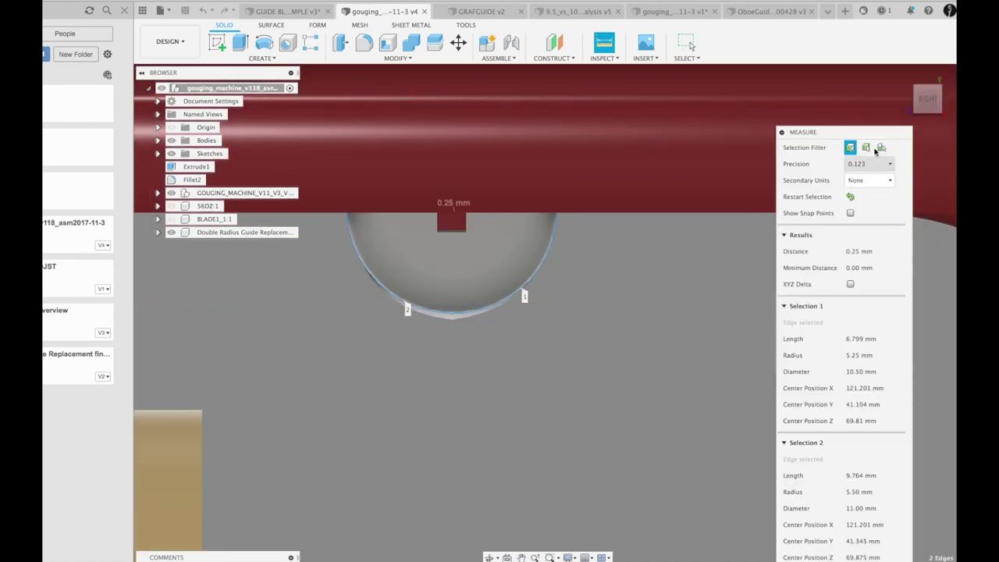
{"action": "left_click_drag", "start_coordinate": [865, 132], "coordinate": [856, 71]}
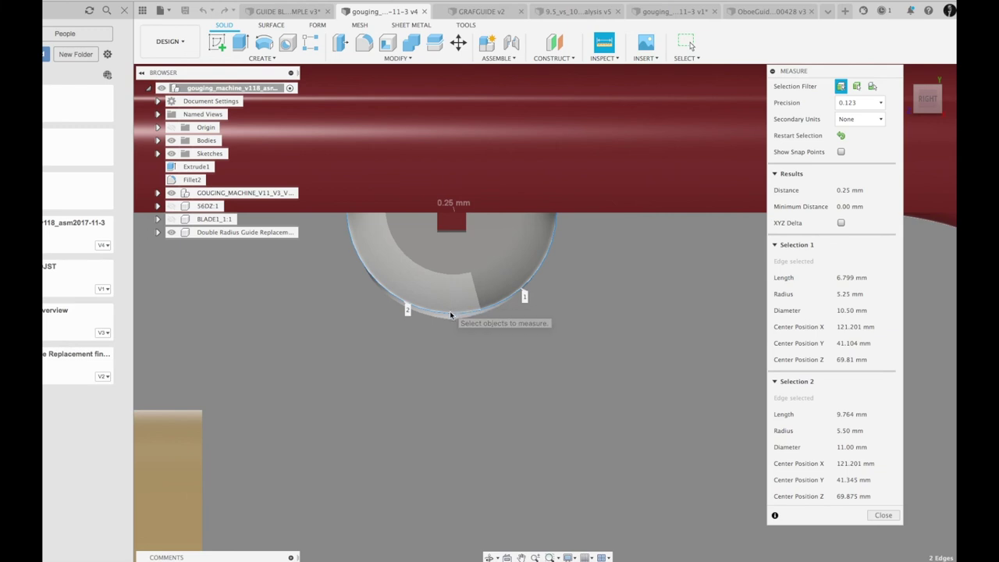
Step: Switch between the assembly and GRAFGUIDE v2, ending on the GRAFGUIDE v2 guide
{"action": "left_click", "coordinate": [483, 13]}
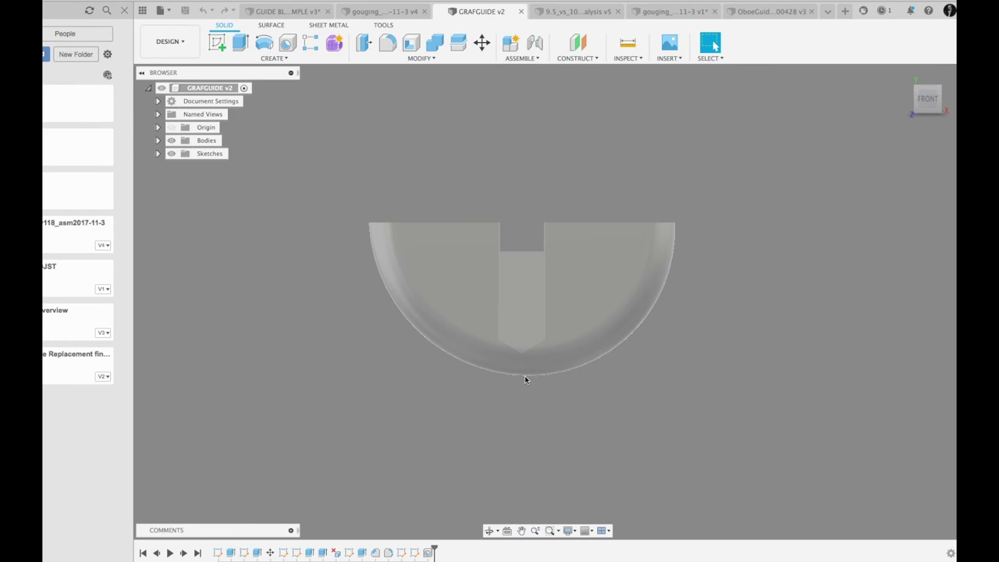
{"action": "key", "text": "ctrl+Tab"}
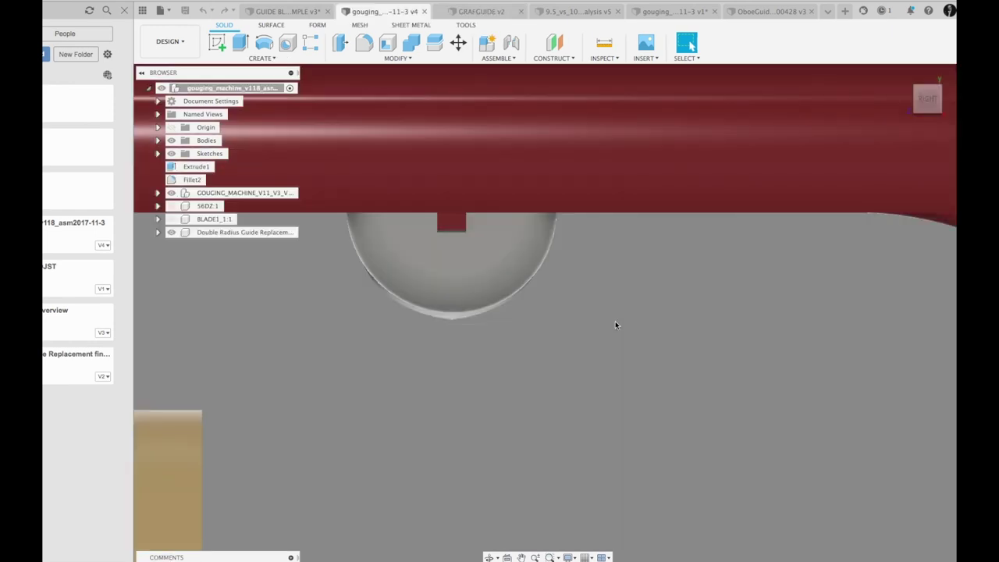
{"action": "left_click", "coordinate": [483, 12]}
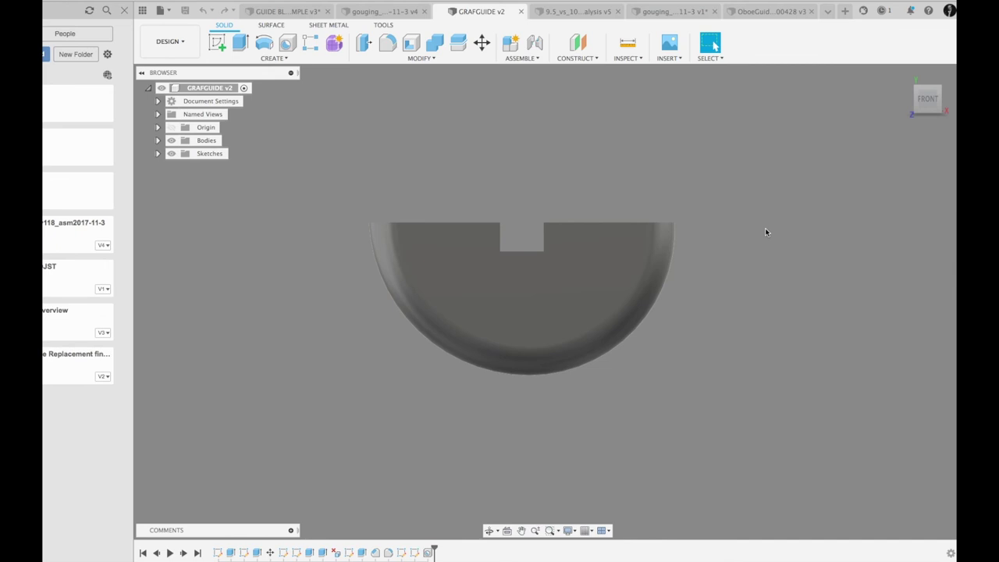
Step: In gouging 11-3 v1, check the 6.3 mm Min Distance between the slot's two bodies, then deselect one
{"action": "key", "text": "ctrl+Tab"}
{"action": "key", "text": "ctrl+Tab"}
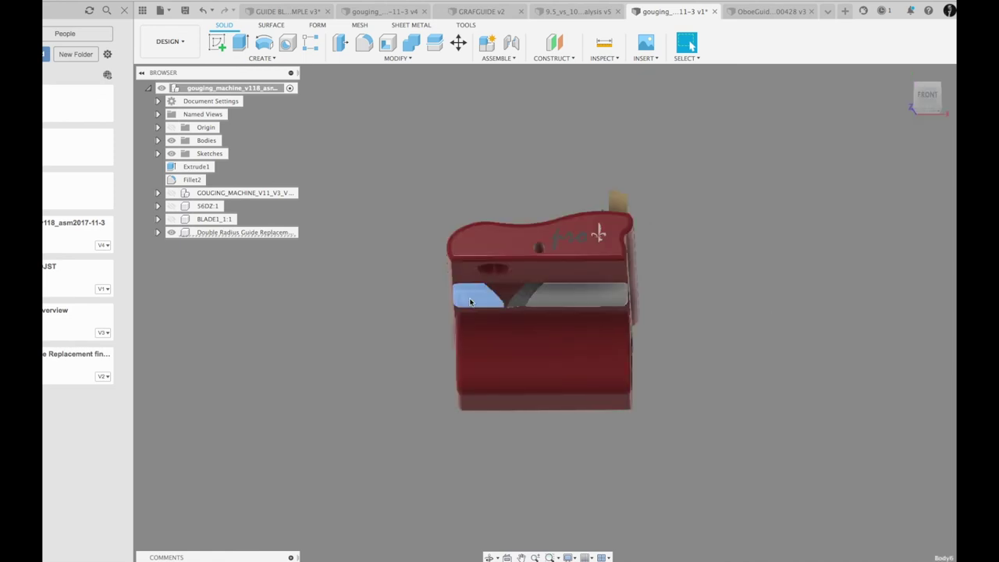
{"action": "left_click", "coordinate": [568, 298], "text": "shift"}
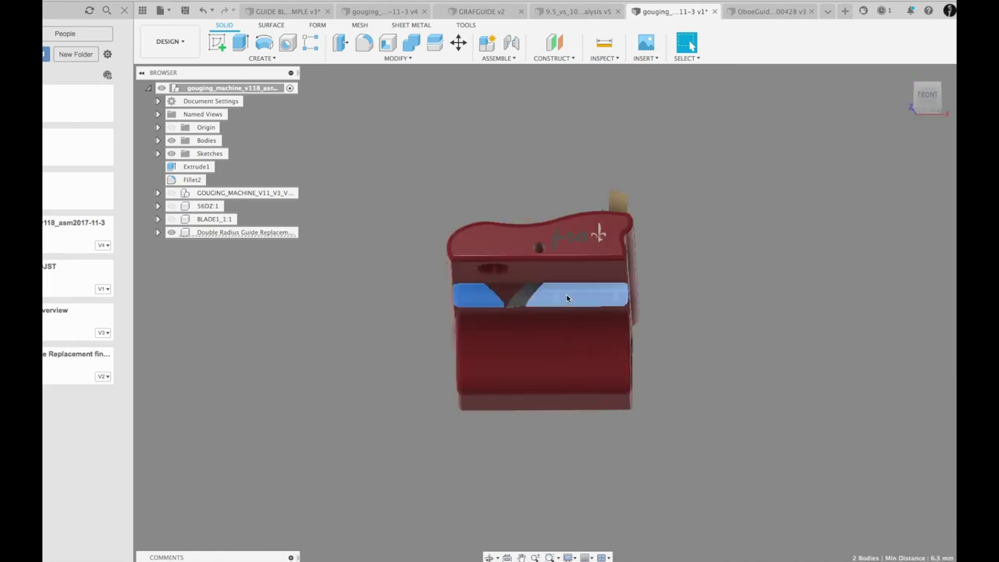
{"action": "scroll", "coordinate": [567, 294], "scroll_direction": "up", "scroll_amount": 5}
{"action": "middle_click_drag", "start_coordinate": [584, 389], "coordinate": [593, 353], "text": "shift"}
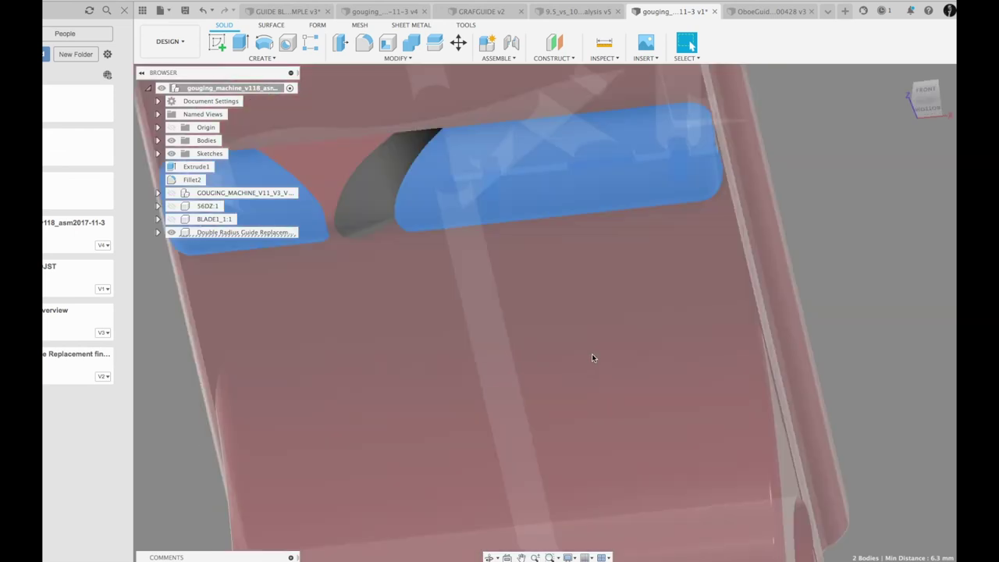
{"action": "scroll", "coordinate": [674, 316], "scroll_direction": "down", "scroll_amount": 3}
{"action": "scroll", "coordinate": [779, 274], "scroll_direction": "up", "scroll_amount": 3}
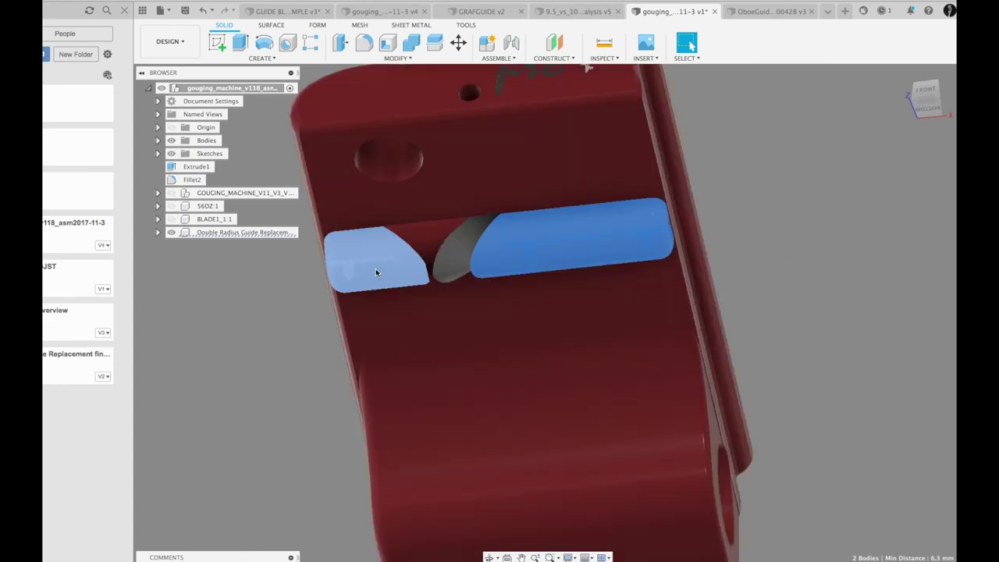
{"action": "left_click", "coordinate": [376, 270]}
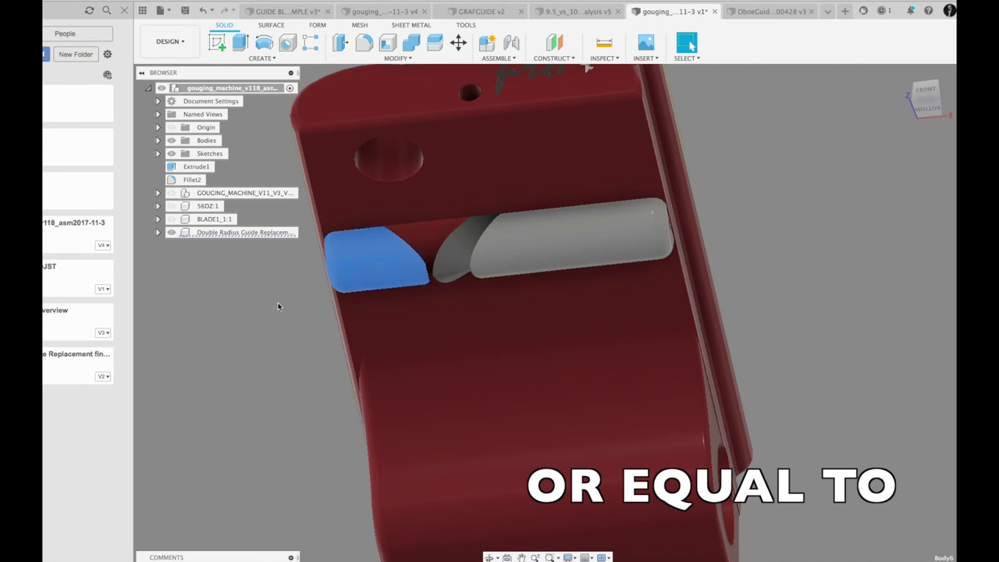
Step: Orbit under the machine to inspect and select the blue guide, then restore the home view
{"action": "middle_click_drag", "start_coordinate": [279, 302], "coordinate": [353, 277], "text": "shift"}
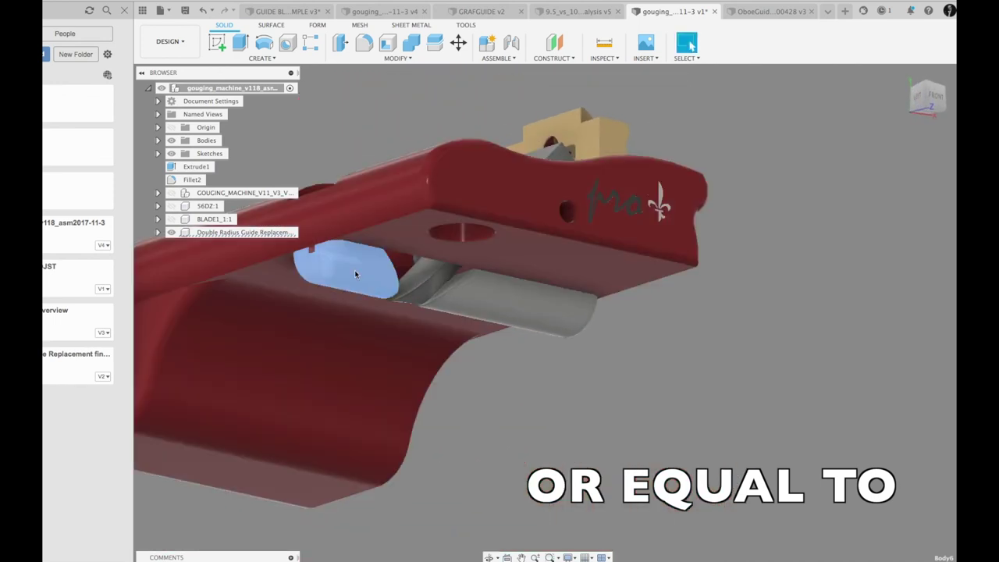
{"action": "middle_click_drag", "start_coordinate": [470, 290], "coordinate": [591, 376], "text": "shift"}
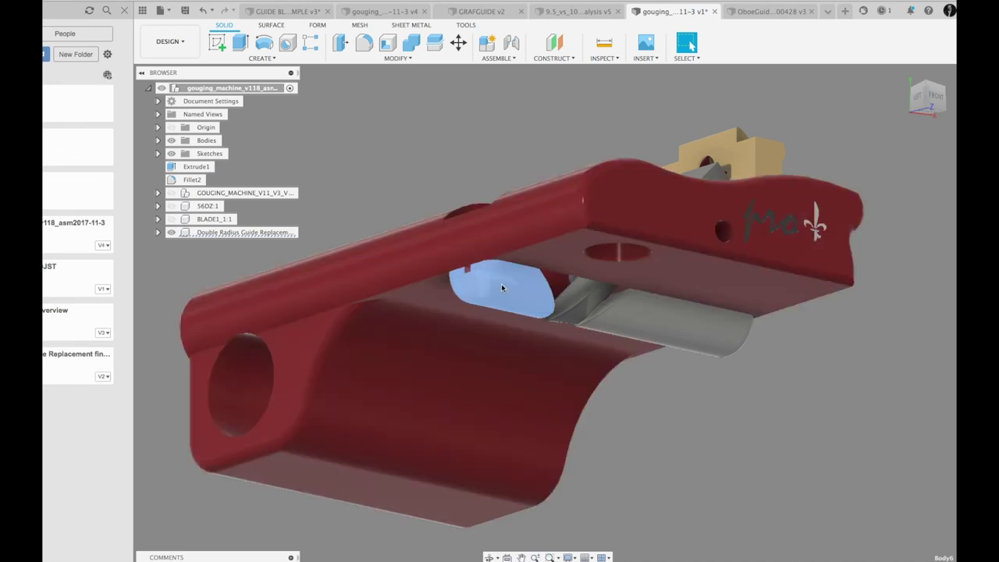
{"action": "scroll", "coordinate": [524, 368], "scroll_direction": "down", "scroll_amount": 2}
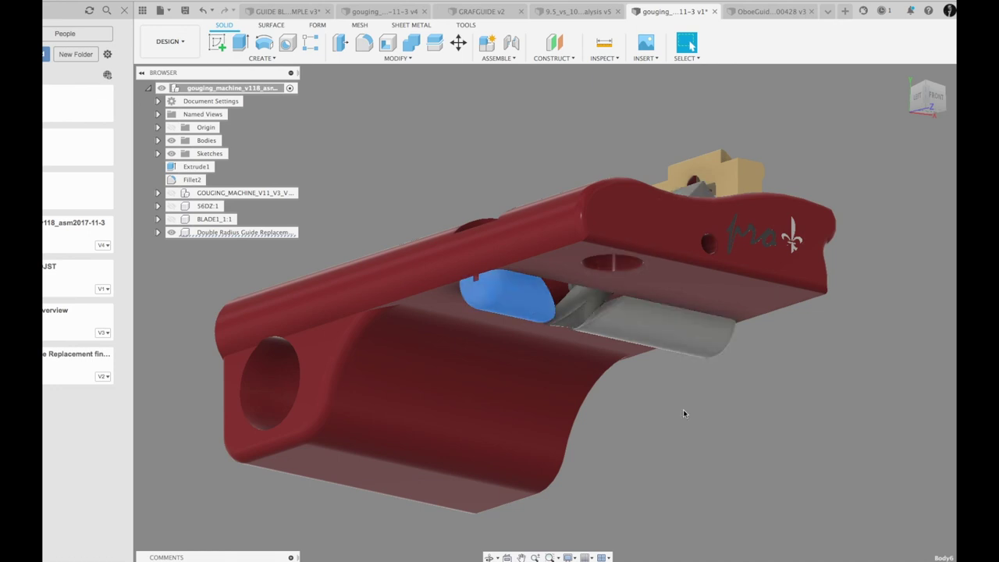
{"action": "scroll", "coordinate": [684, 413], "scroll_direction": "down", "scroll_amount": 3}
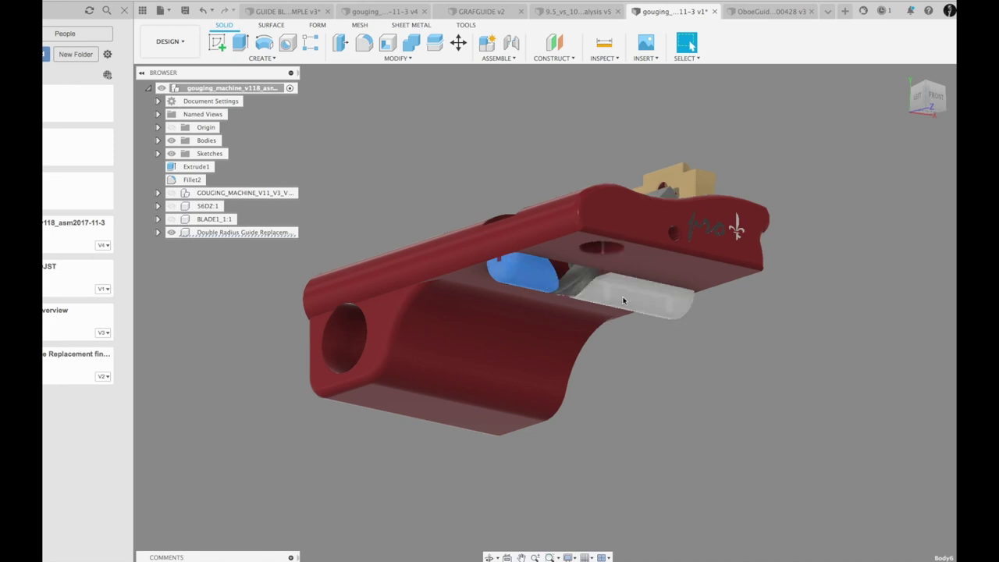
{"action": "left_click", "coordinate": [552, 291]}
{"action": "mouse_move", "coordinate": [903, 74]}
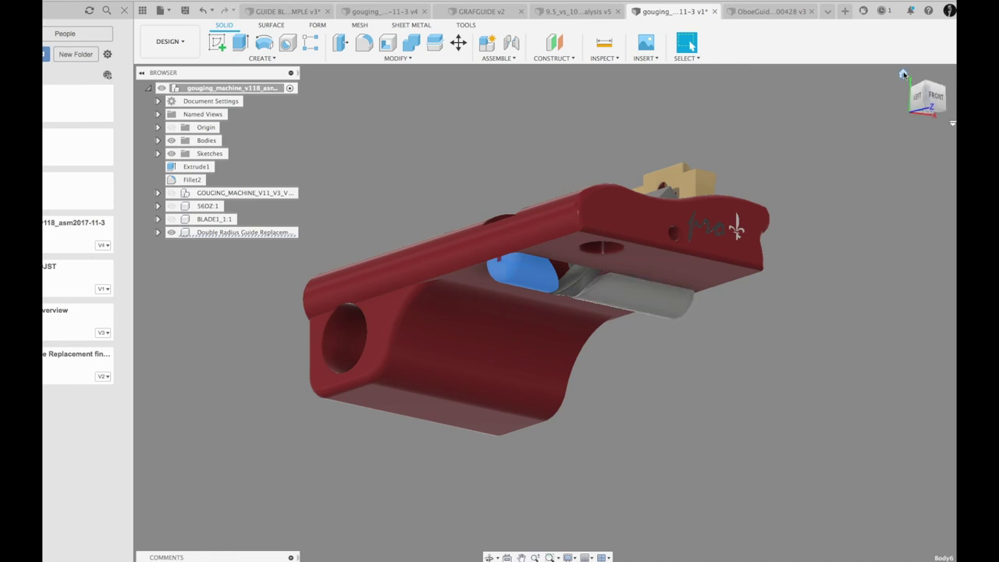
{"action": "left_click", "coordinate": [904, 74]}
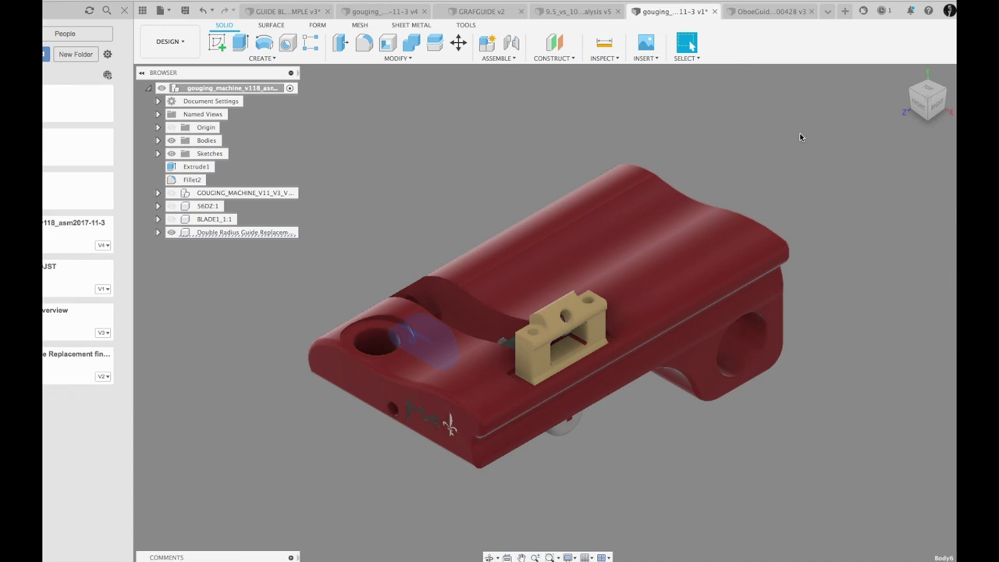
Step: Cycle through the document tabs to the GUIDE BLADE EXAMPLE v3 sample
{"action": "left_click", "coordinate": [763, 12]}
{"action": "left_click", "coordinate": [601, 12]}
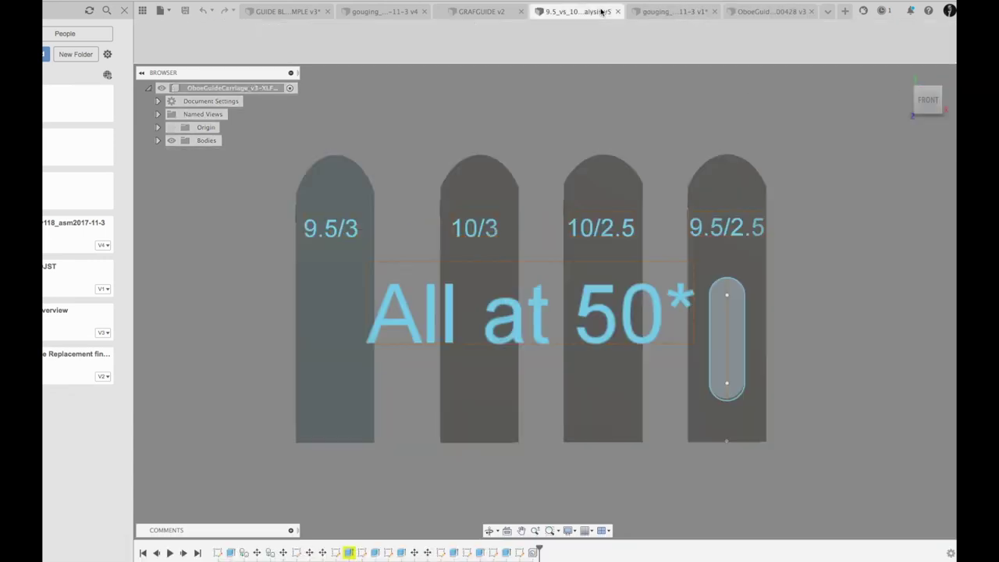
{"action": "left_click", "coordinate": [495, 11]}
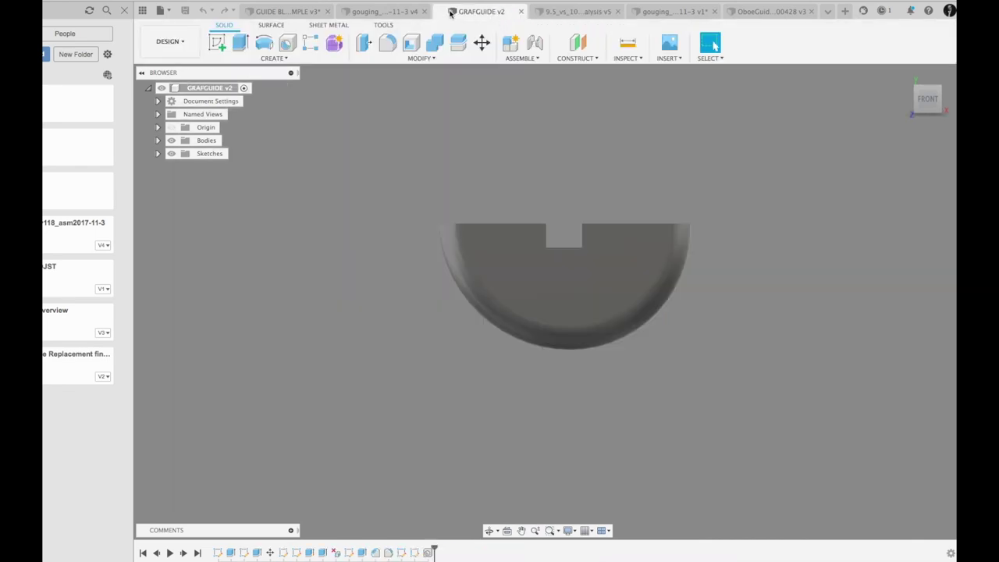
{"action": "left_click", "coordinate": [391, 11]}
{"action": "left_click", "coordinate": [292, 11]}
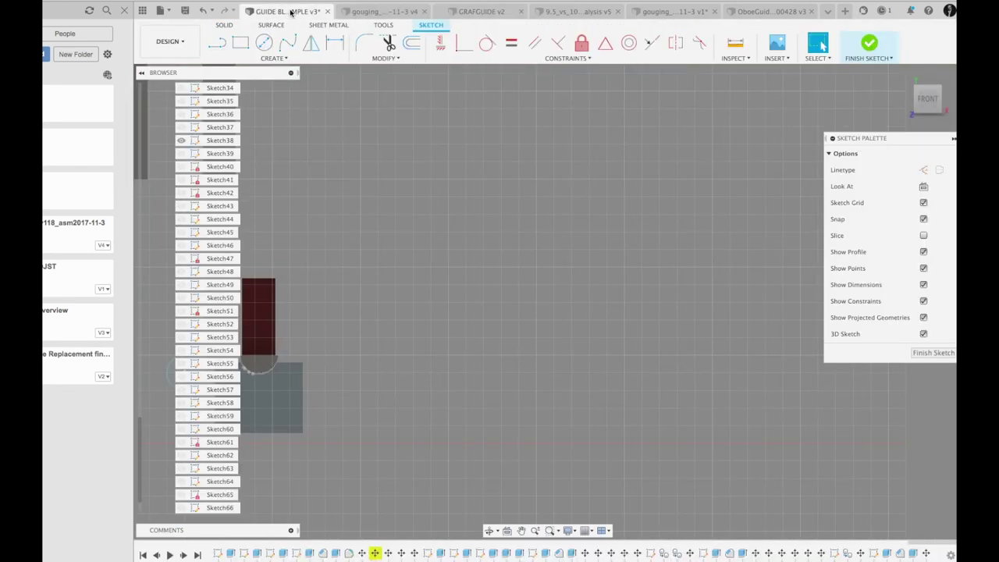
Step: Show the sample's row of guide blocks and blades in home view and zoom to frame them
{"action": "left_click", "coordinate": [904, 72]}
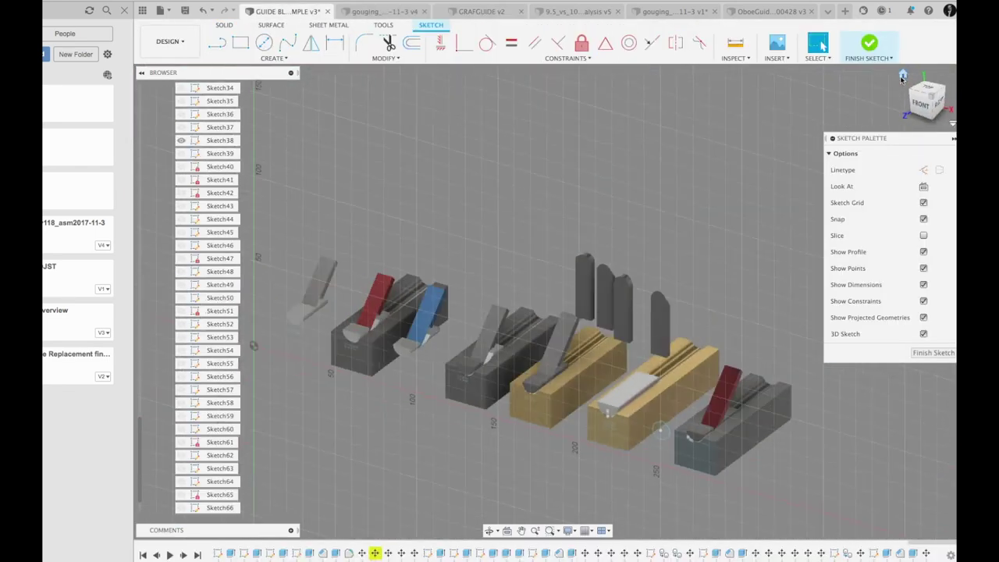
{"action": "scroll", "coordinate": [489, 343], "scroll_direction": "down", "scroll_amount": 2}
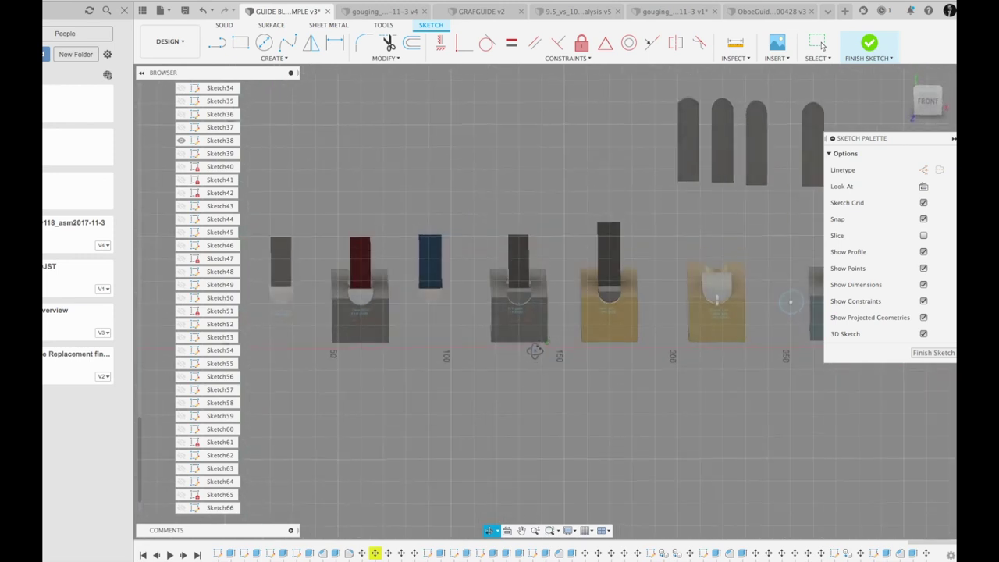
{"action": "scroll", "coordinate": [554, 332], "scroll_direction": "up", "scroll_amount": 5}
{"action": "scroll", "coordinate": [553, 331], "scroll_direction": "up", "scroll_amount": 1}
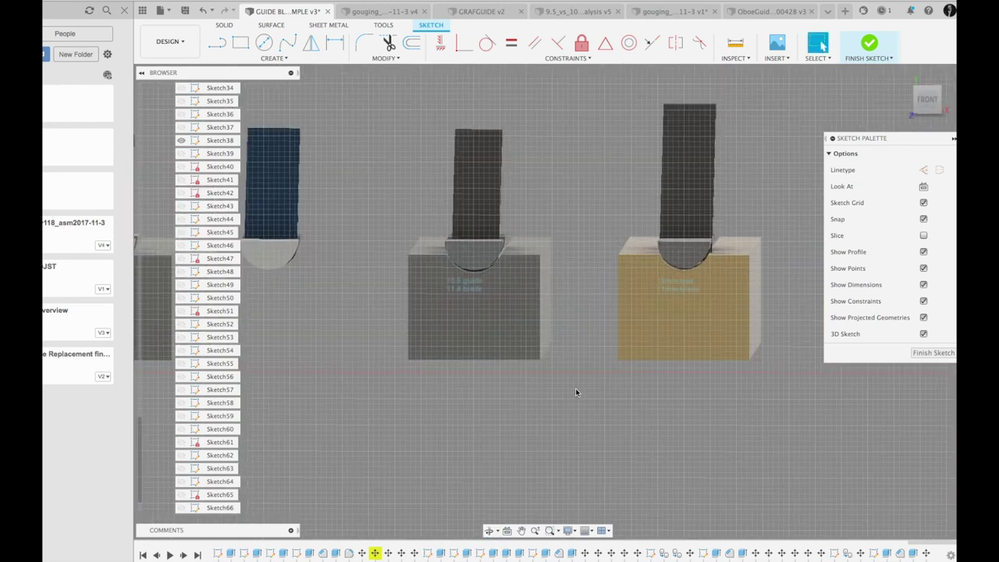
{"action": "scroll", "coordinate": [575, 391], "scroll_direction": "down", "scroll_amount": 2}
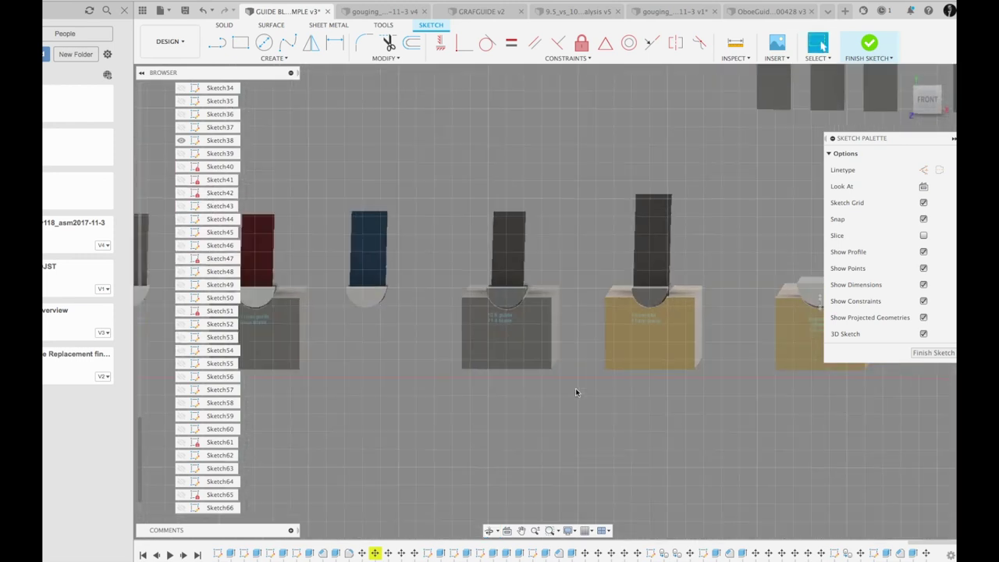
{"action": "scroll", "coordinate": [573, 391], "scroll_direction": "down", "scroll_amount": 3}
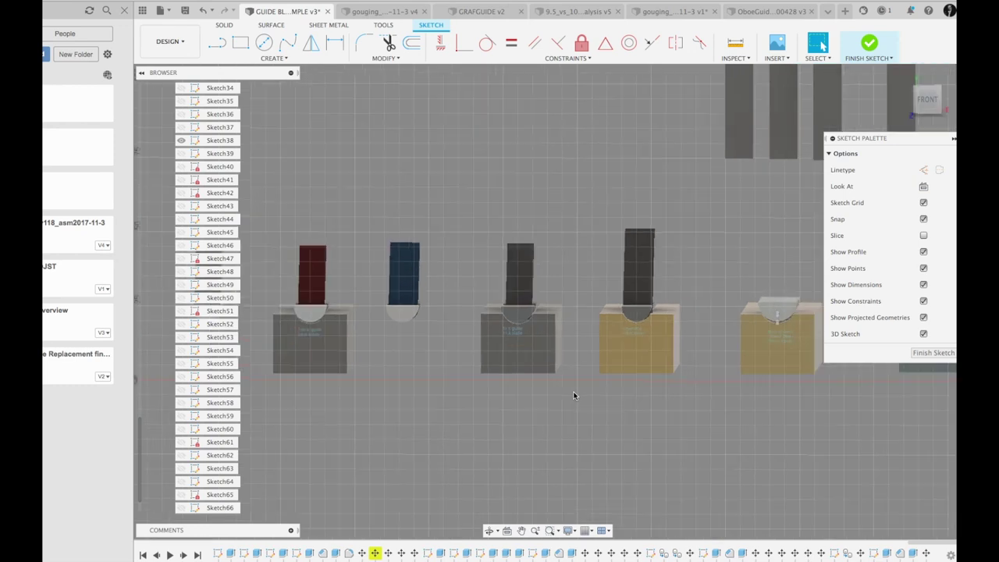
{"action": "scroll", "coordinate": [536, 378], "scroll_direction": "up", "scroll_amount": 1}
{"action": "scroll", "coordinate": [586, 372], "scroll_direction": "down", "scroll_amount": 2}
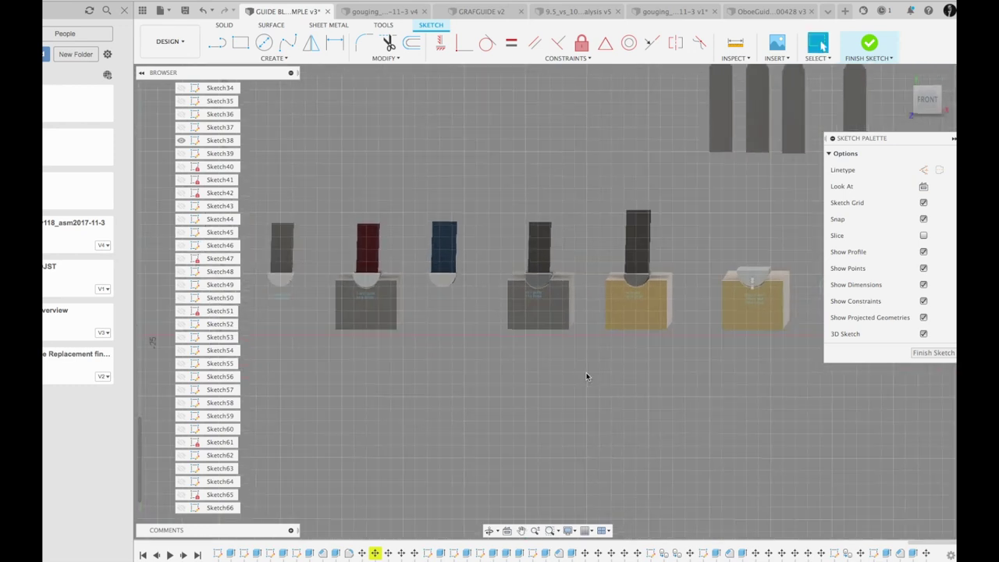